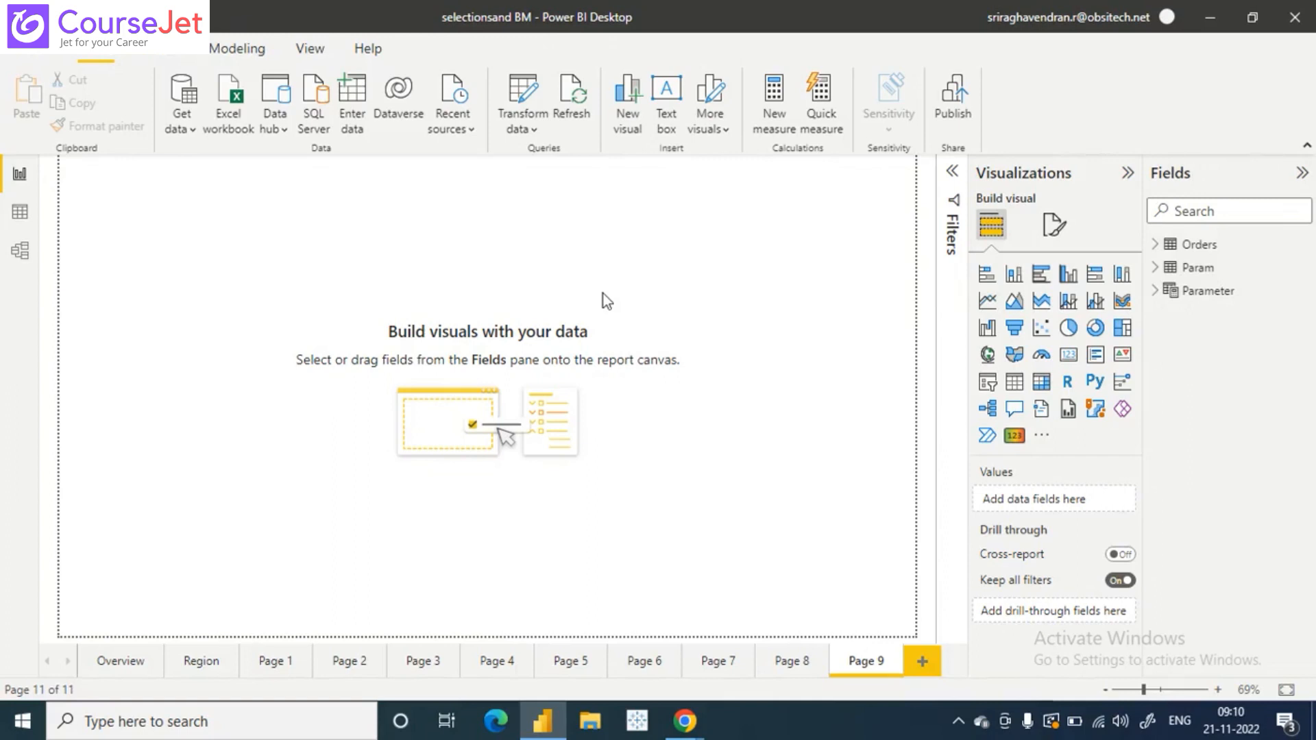
- Open the gallery for getting more Power BI visuals
click(721, 130)
click(749, 351)
click(1042, 439)
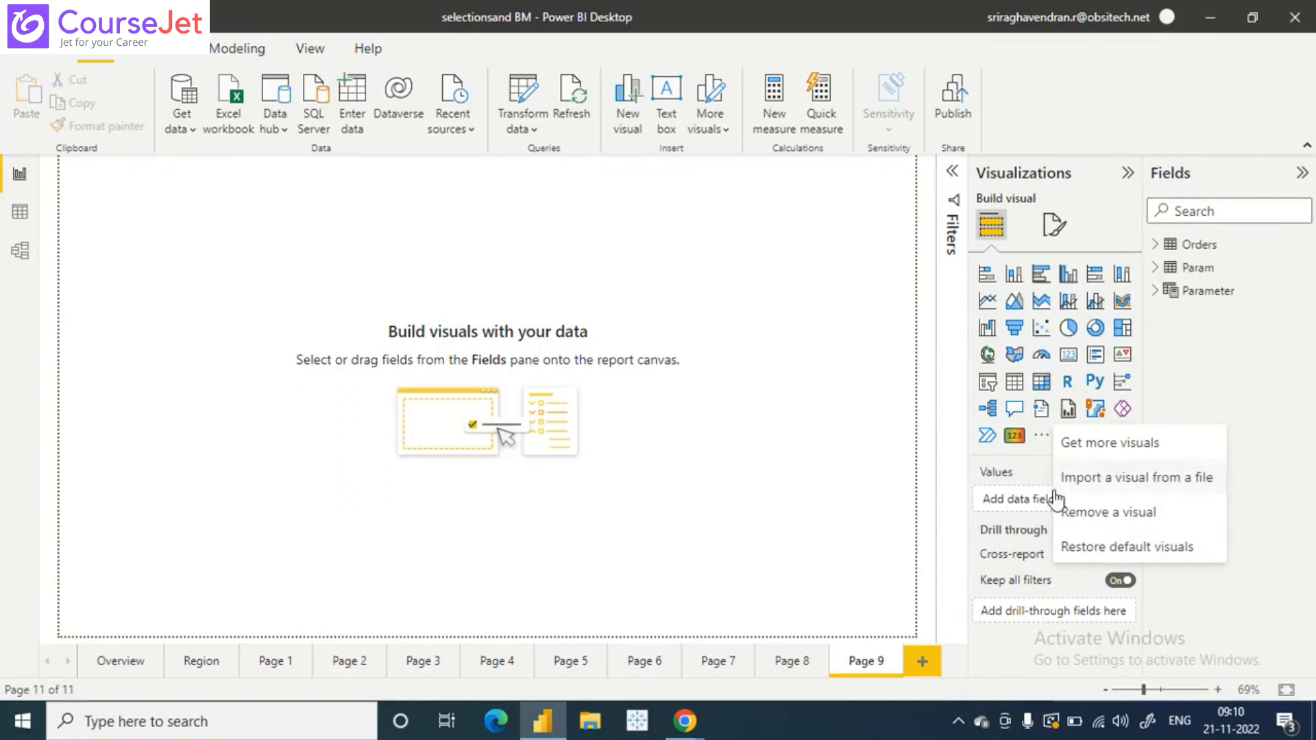
click(1111, 445)
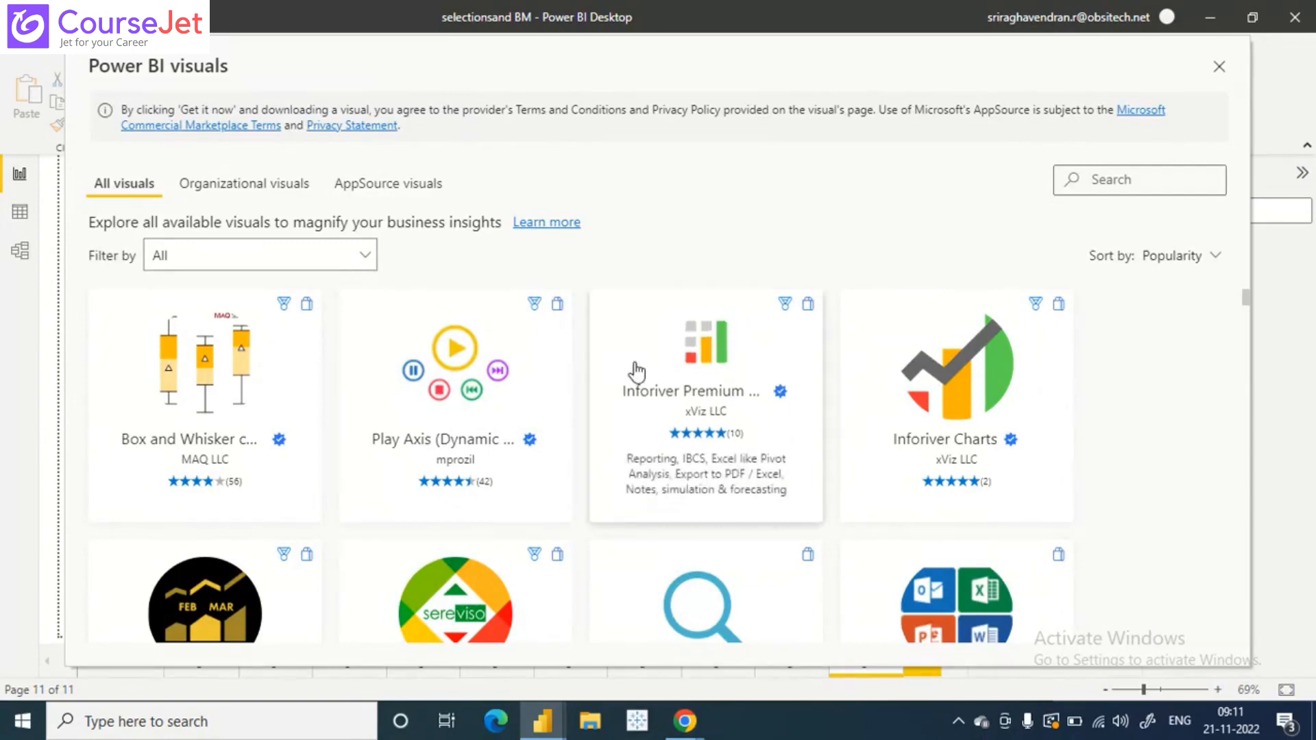
- Find the Enlighten Aquarium visual in the gallery, review its overview and import it into the report
scroll(636, 372, down, 2)
scroll(636, 372, down, 2)
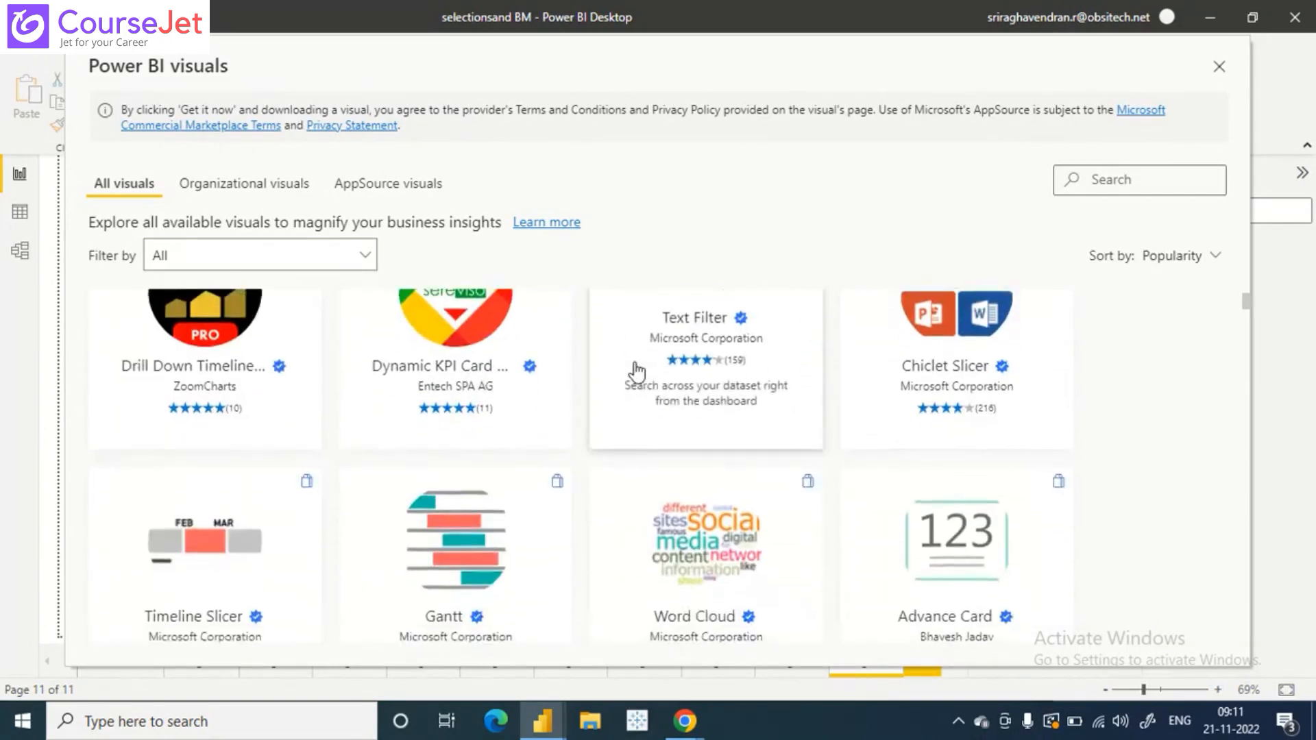
scroll(637, 372, down, 1)
scroll(637, 372, down, 3)
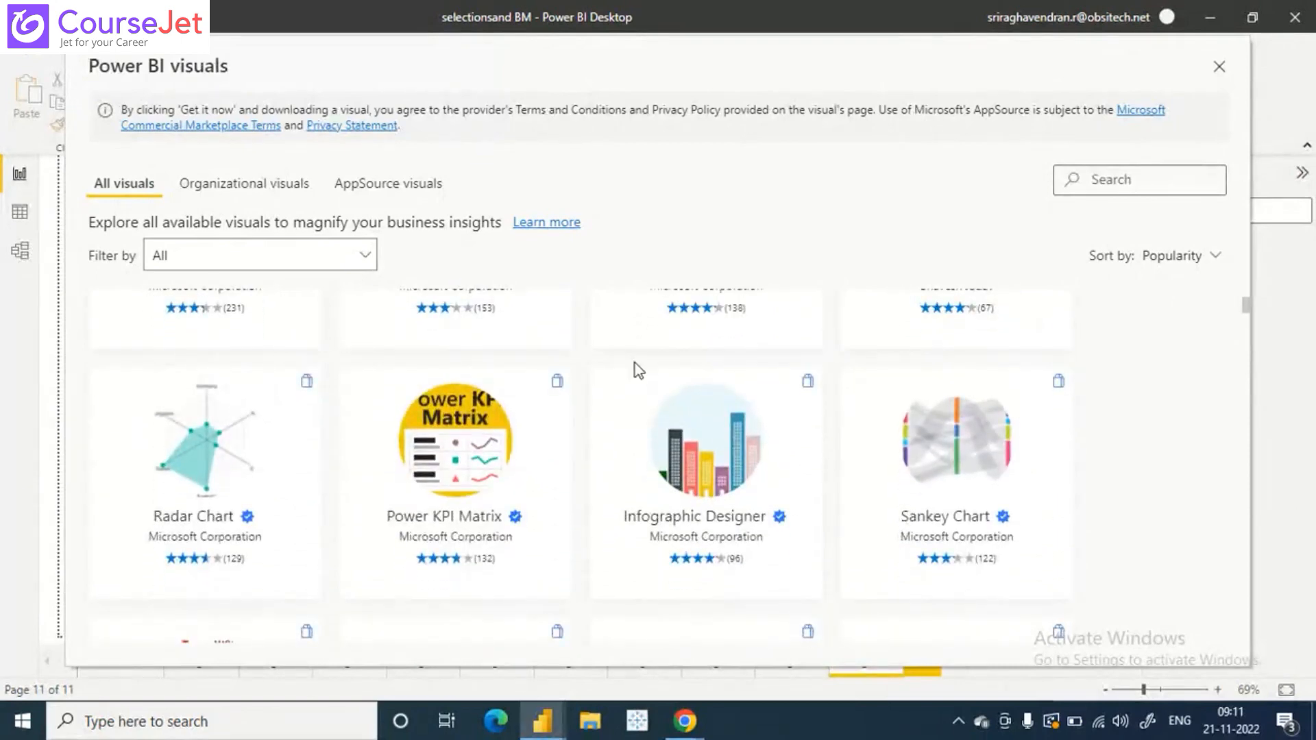
scroll(637, 370, down, 3)
scroll(637, 372, down, 5)
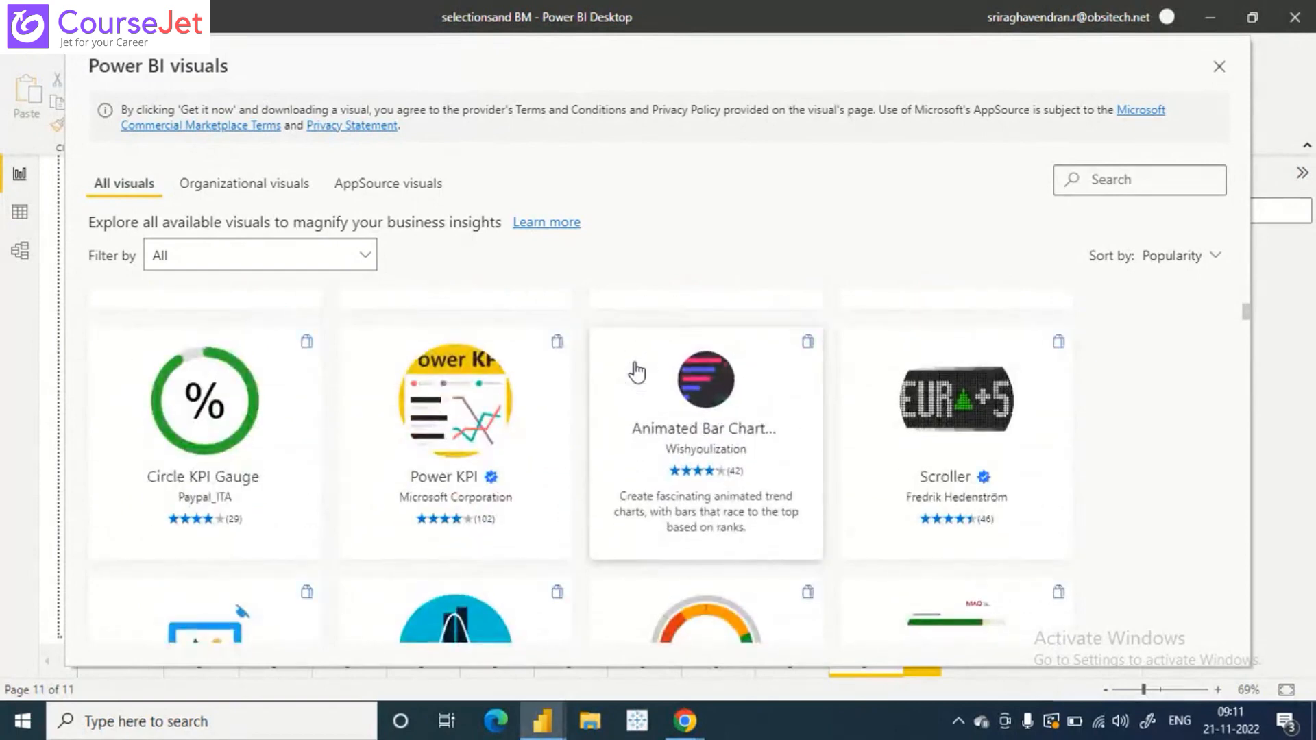
scroll(636, 372, down, 3)
scroll(637, 372, down, 3)
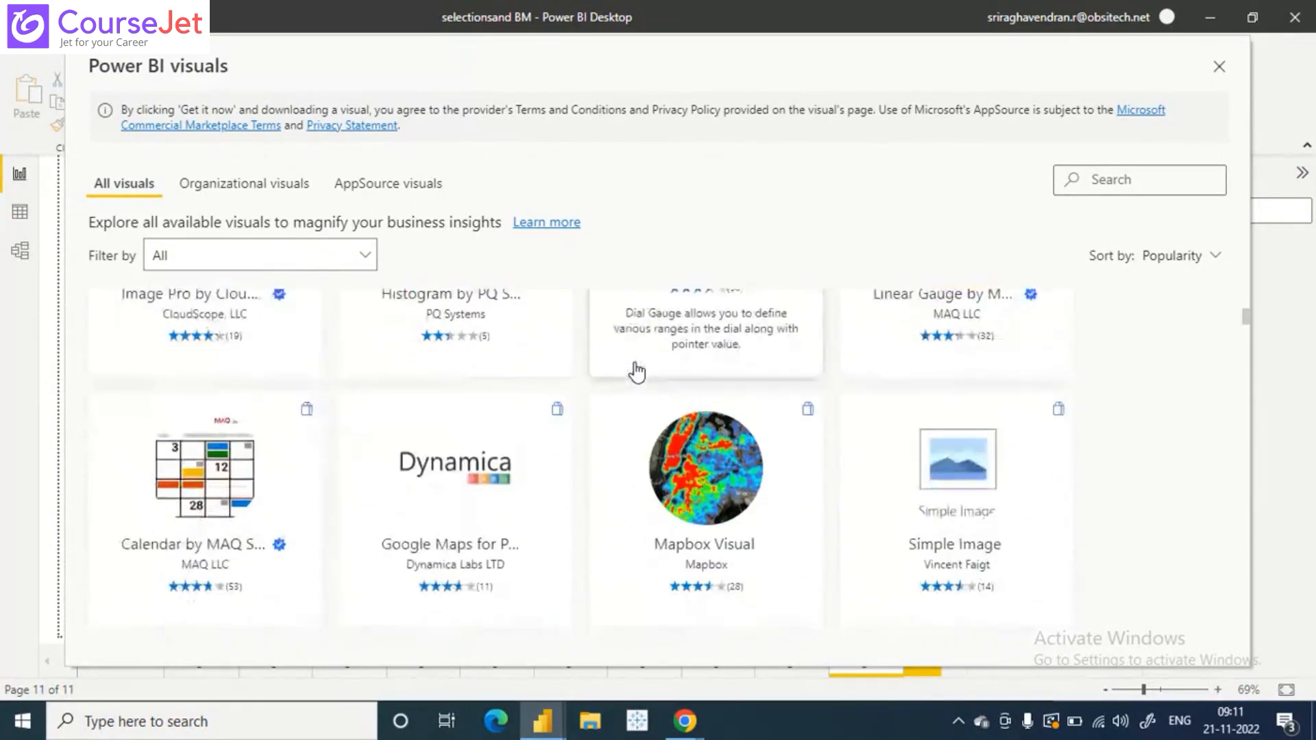
scroll(636, 372, down, 2)
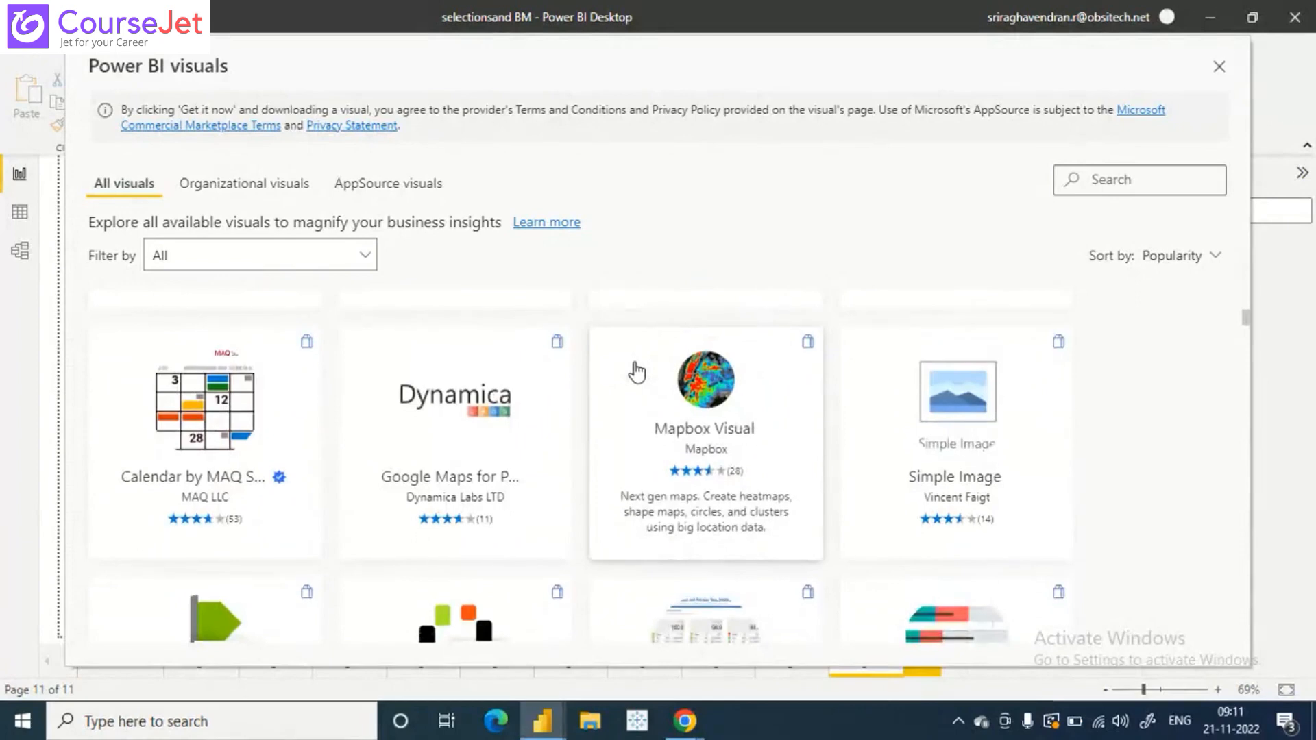
scroll(636, 372, down, 3)
scroll(636, 372, down, 3)
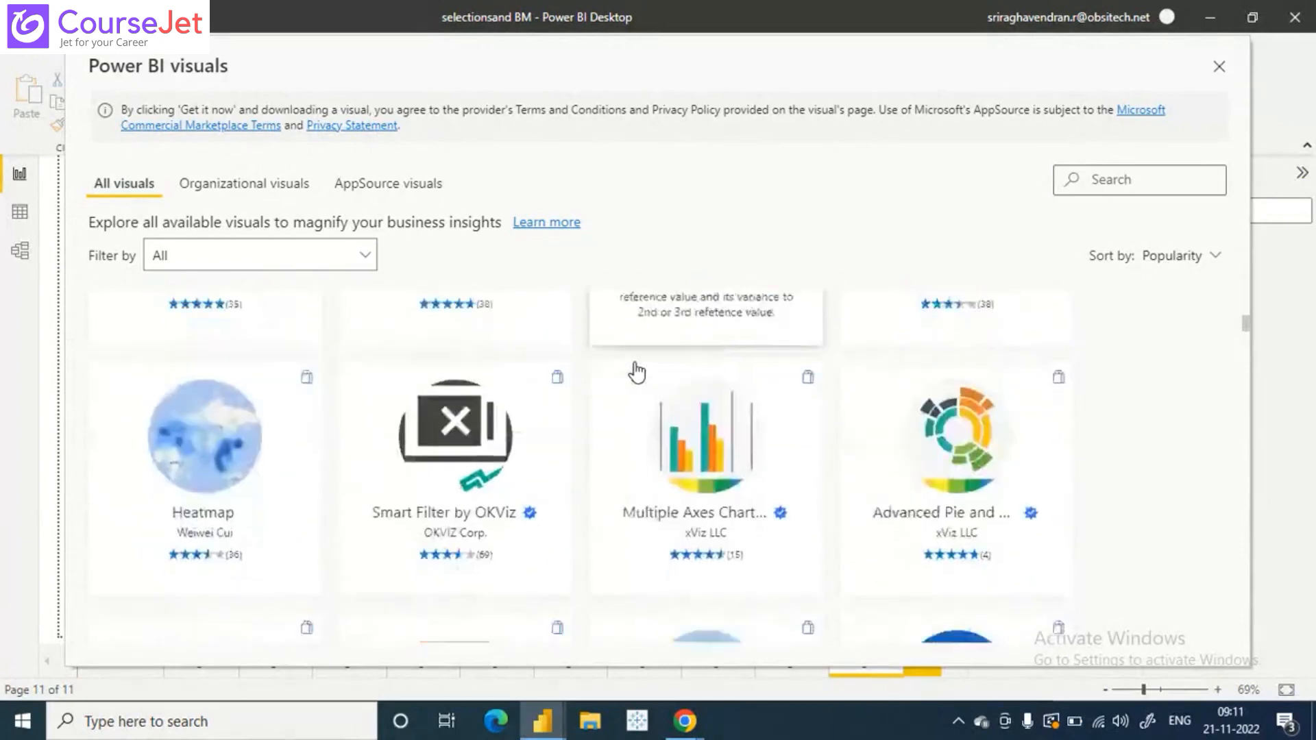
scroll(637, 372, down, 3)
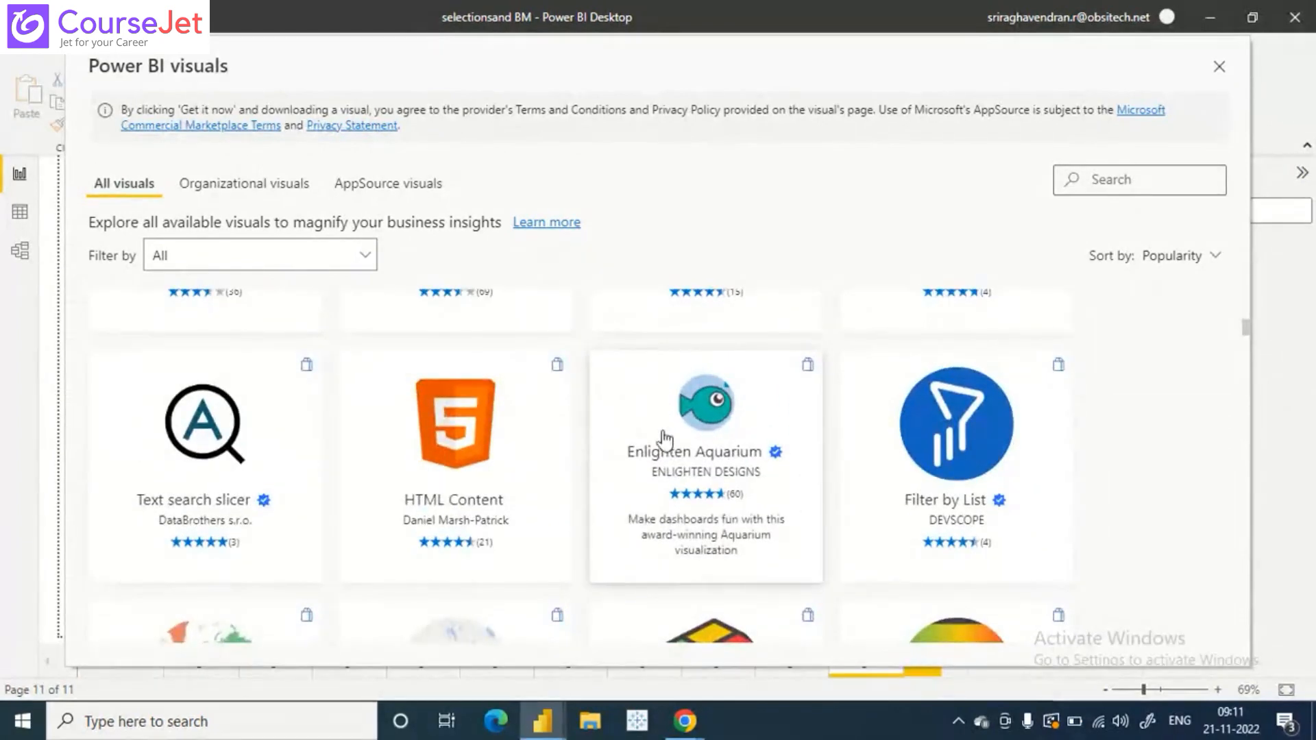
click(707, 457)
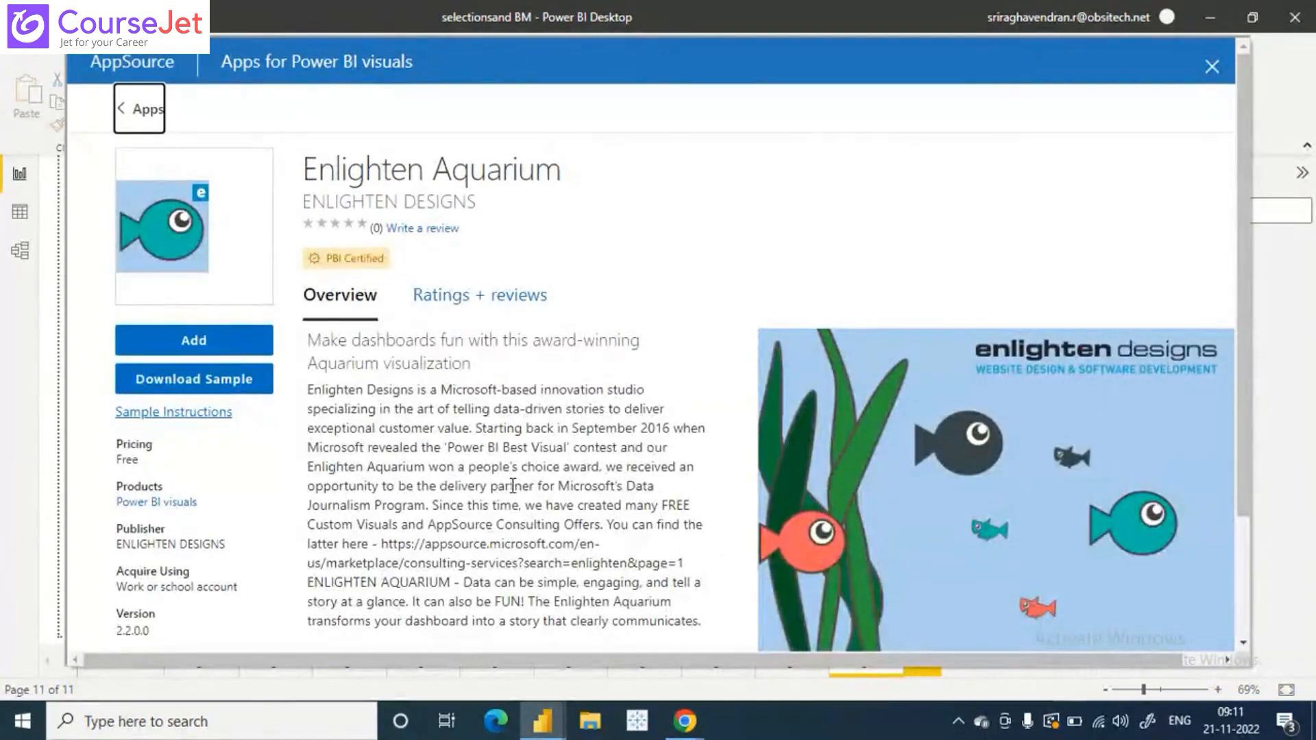
scroll(512, 486, down, 2)
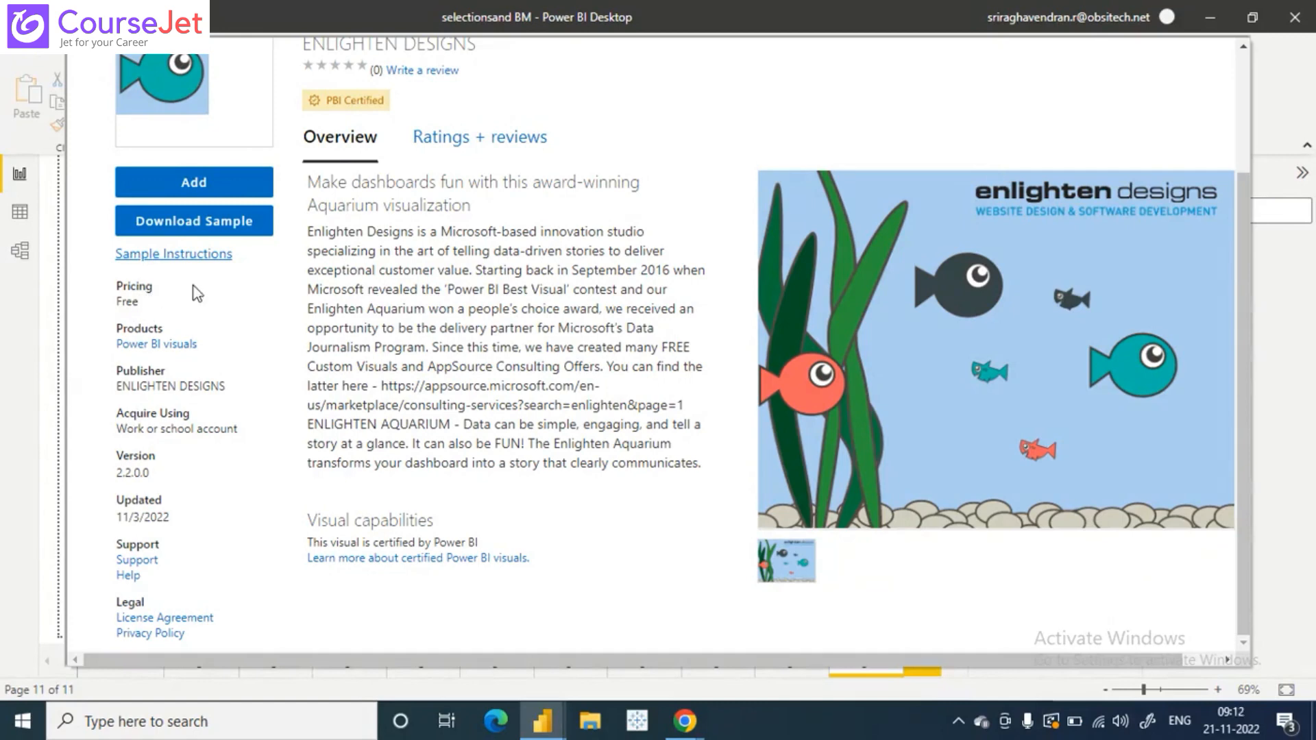
click(215, 186)
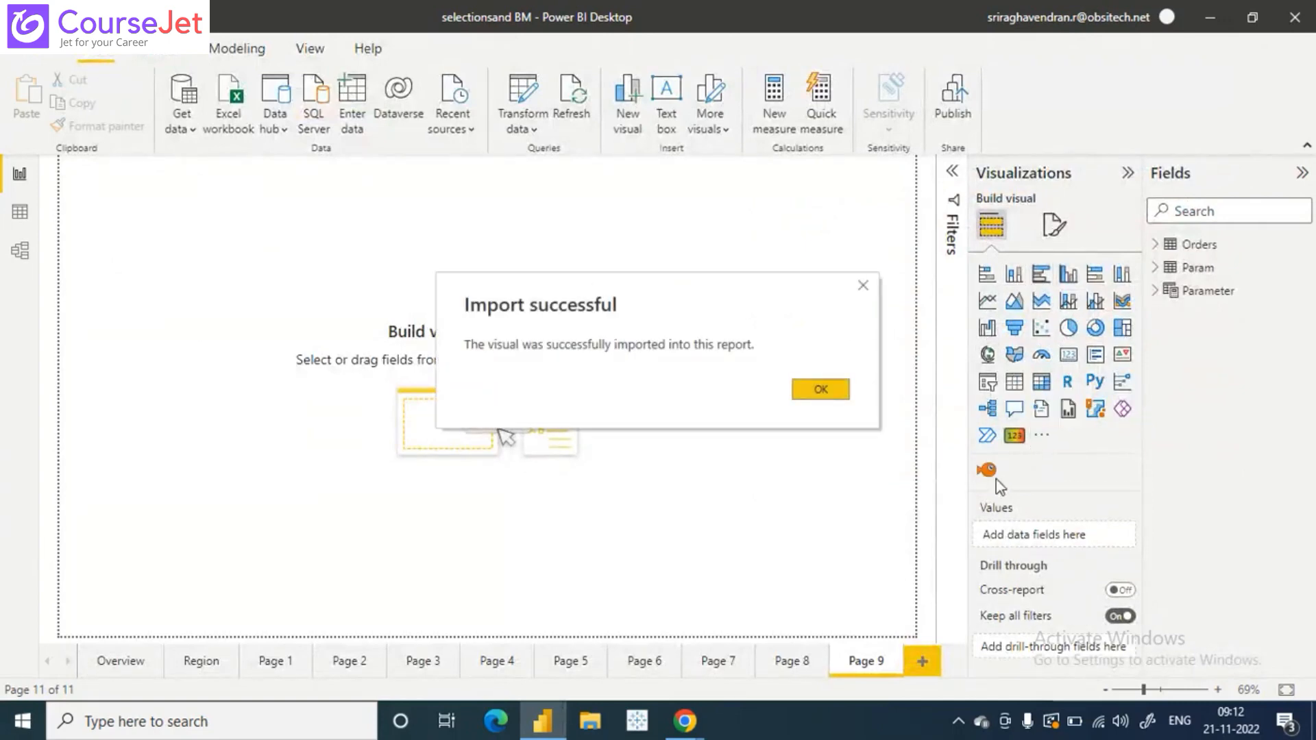
click(834, 389)
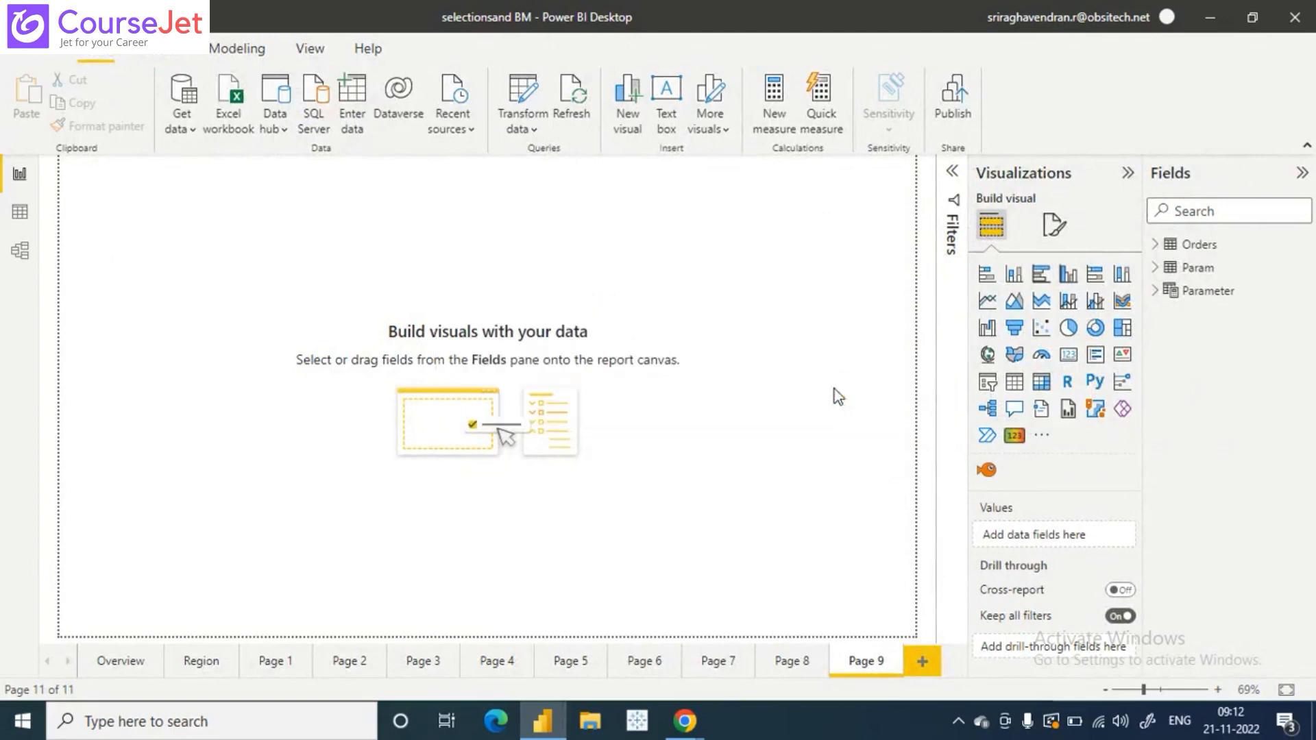
- Add an Enlighten Aquarium visual to Page 9 with Sub-Category from Orders as Fish and Sales as Fish Size
click(988, 473)
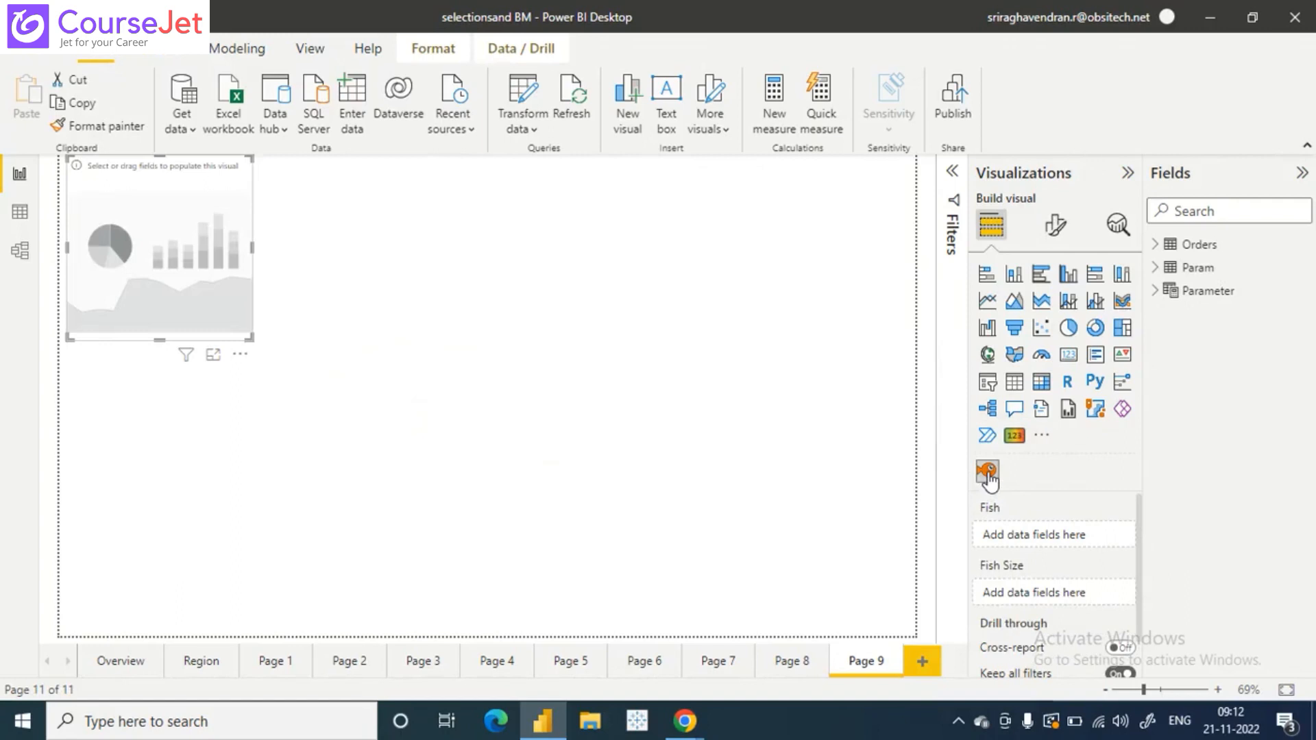
click(1158, 247)
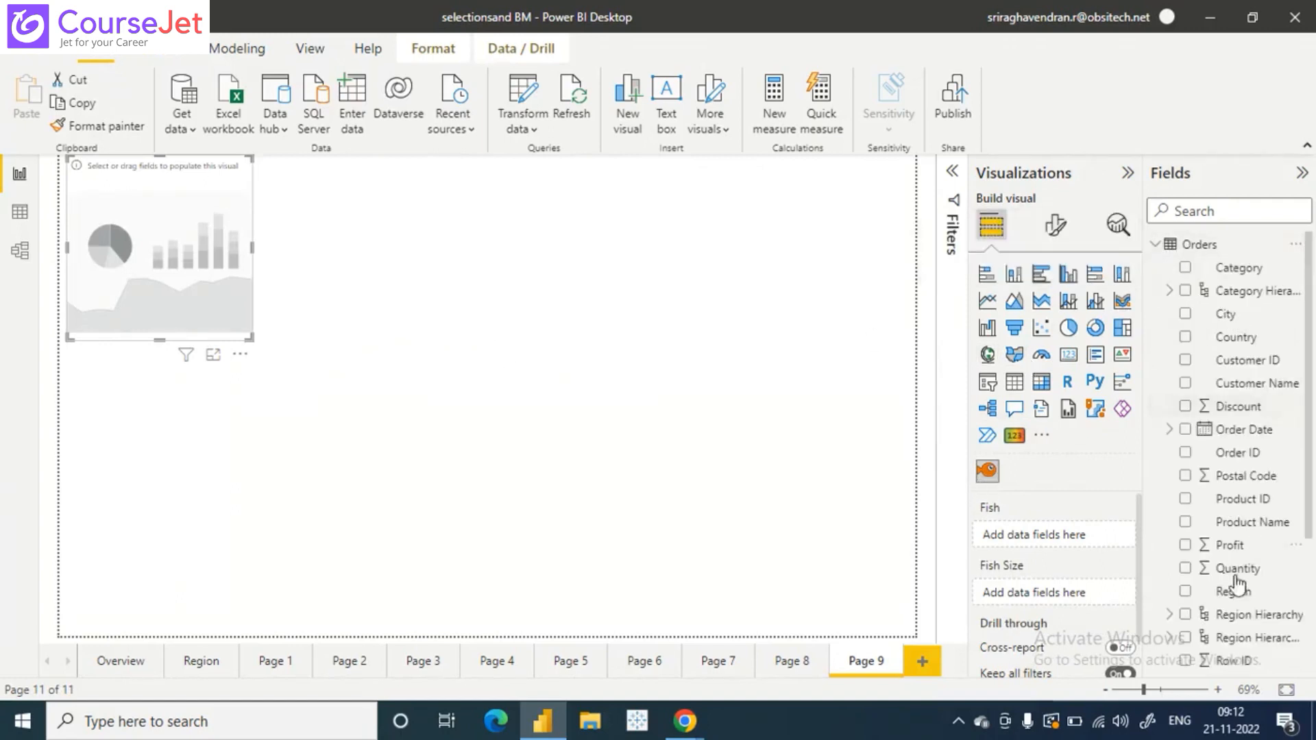
scroll(1226, 596, down, 4)
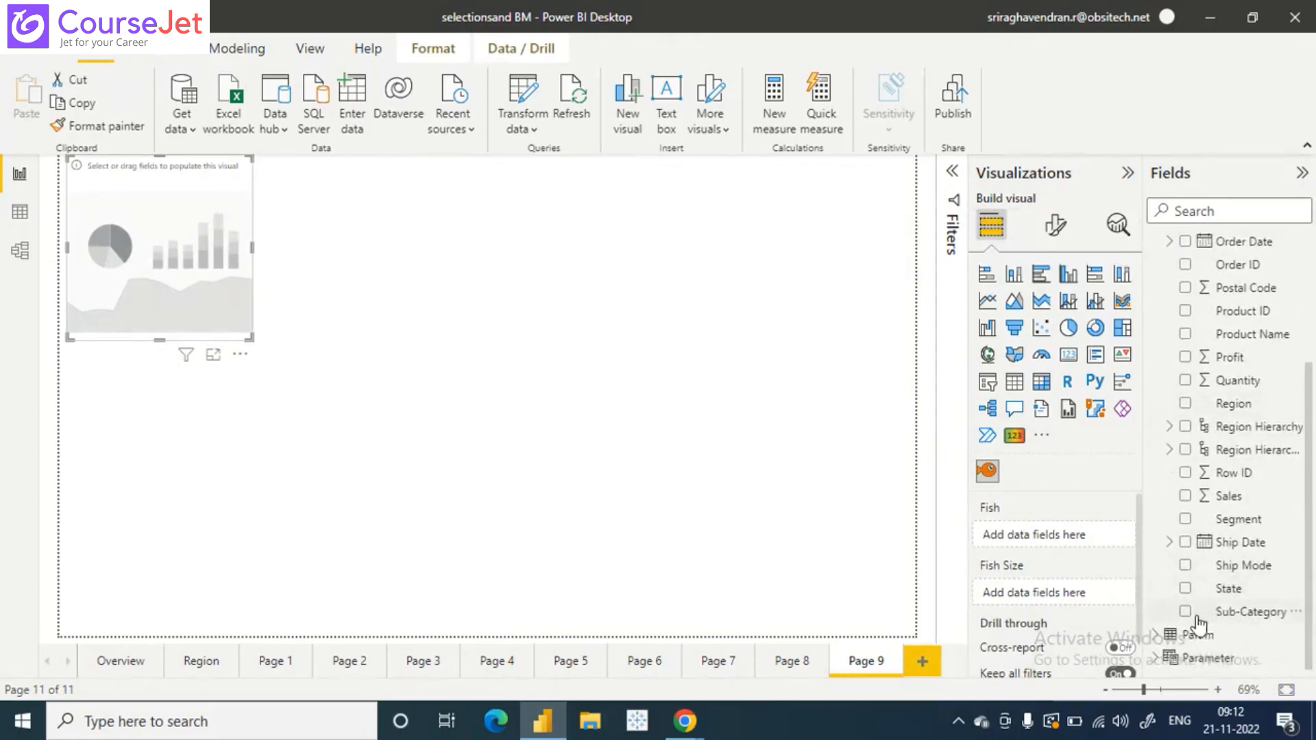
click(1187, 617)
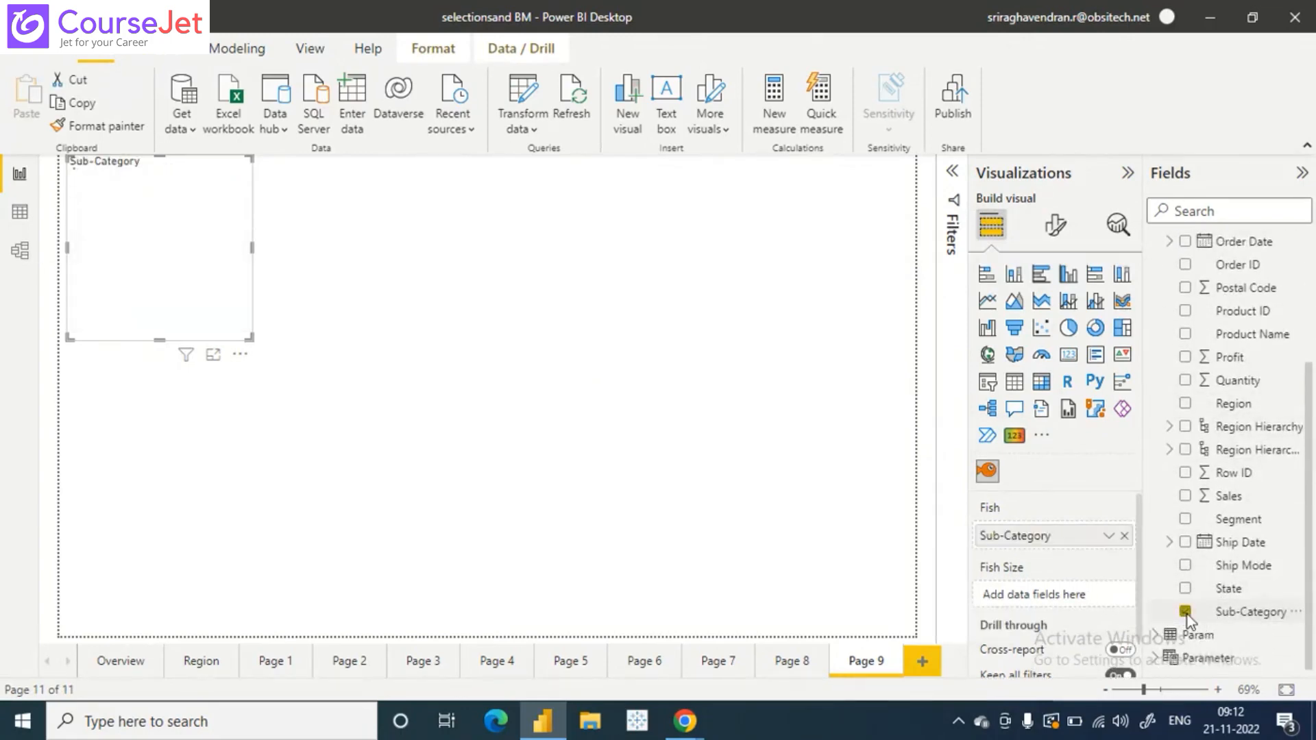
click(1187, 502)
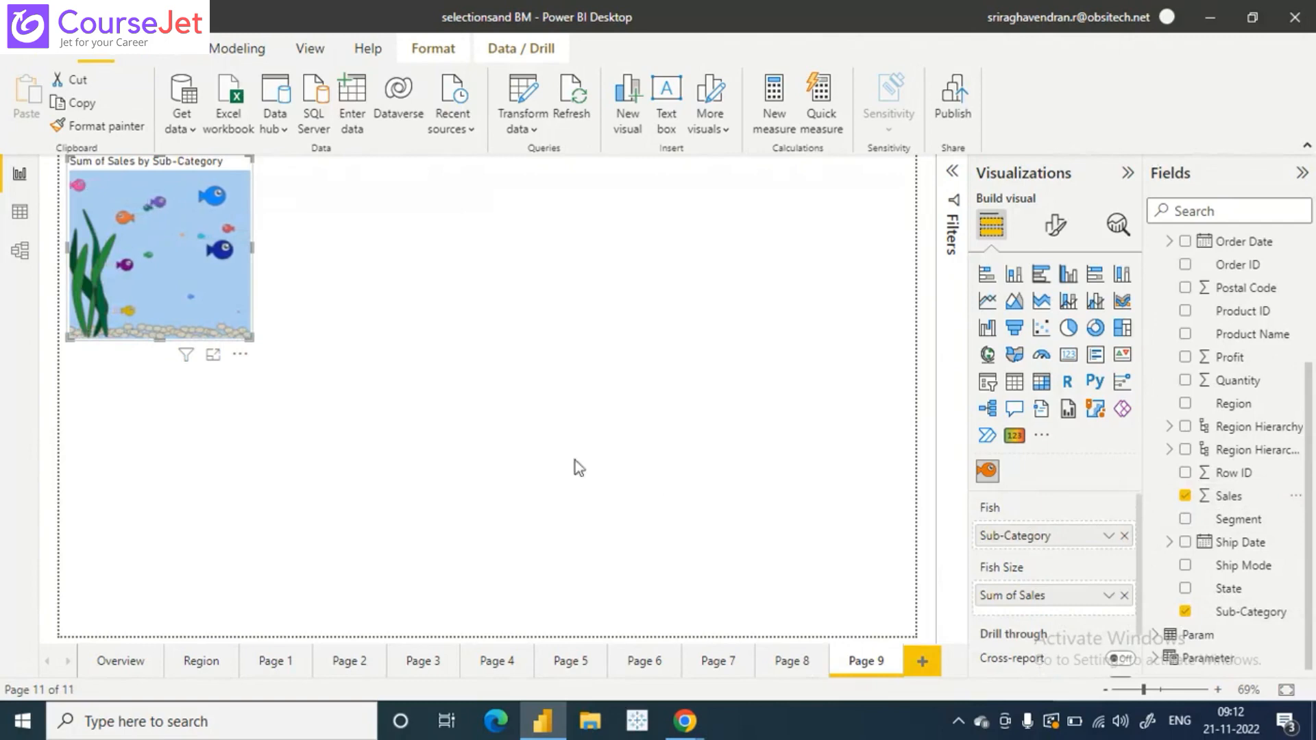
- Enlarge the aquarium visual to cover most of the page and inspect the sales figures of individual fish
drag(249, 340, 894, 599)
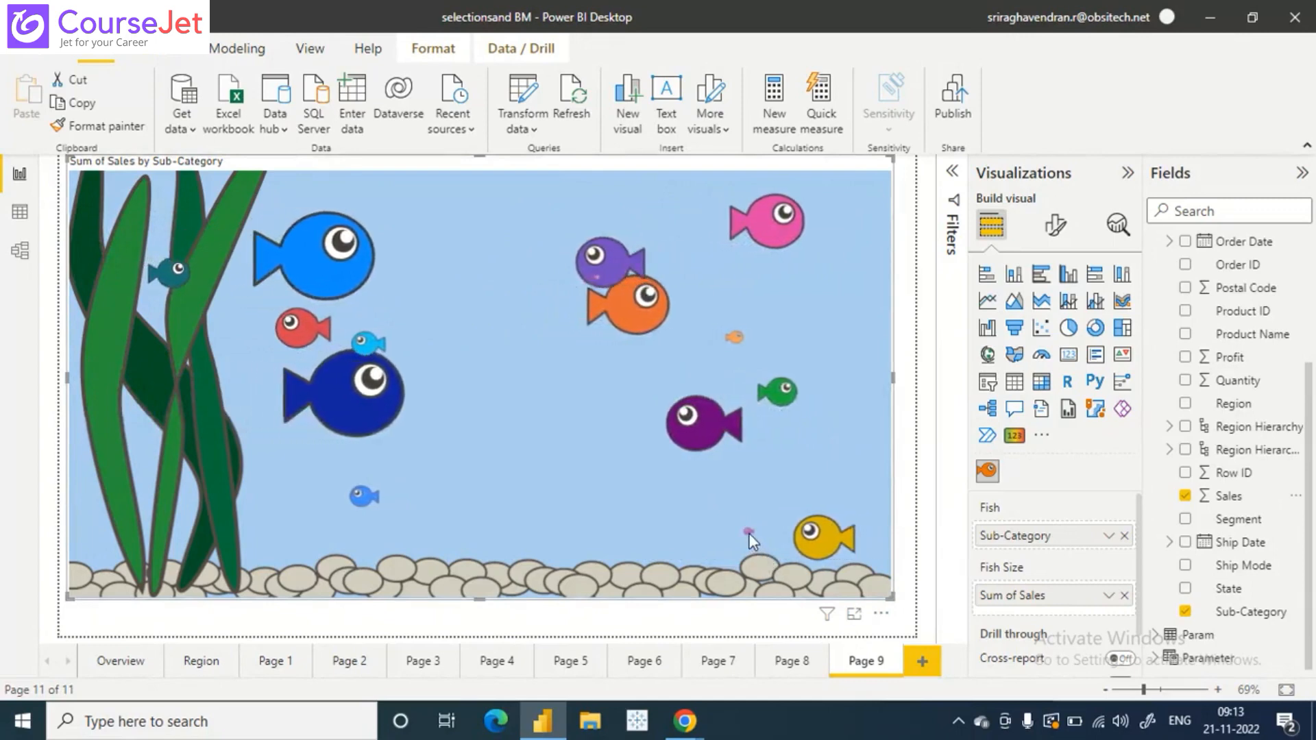
mouse_move(750, 536)
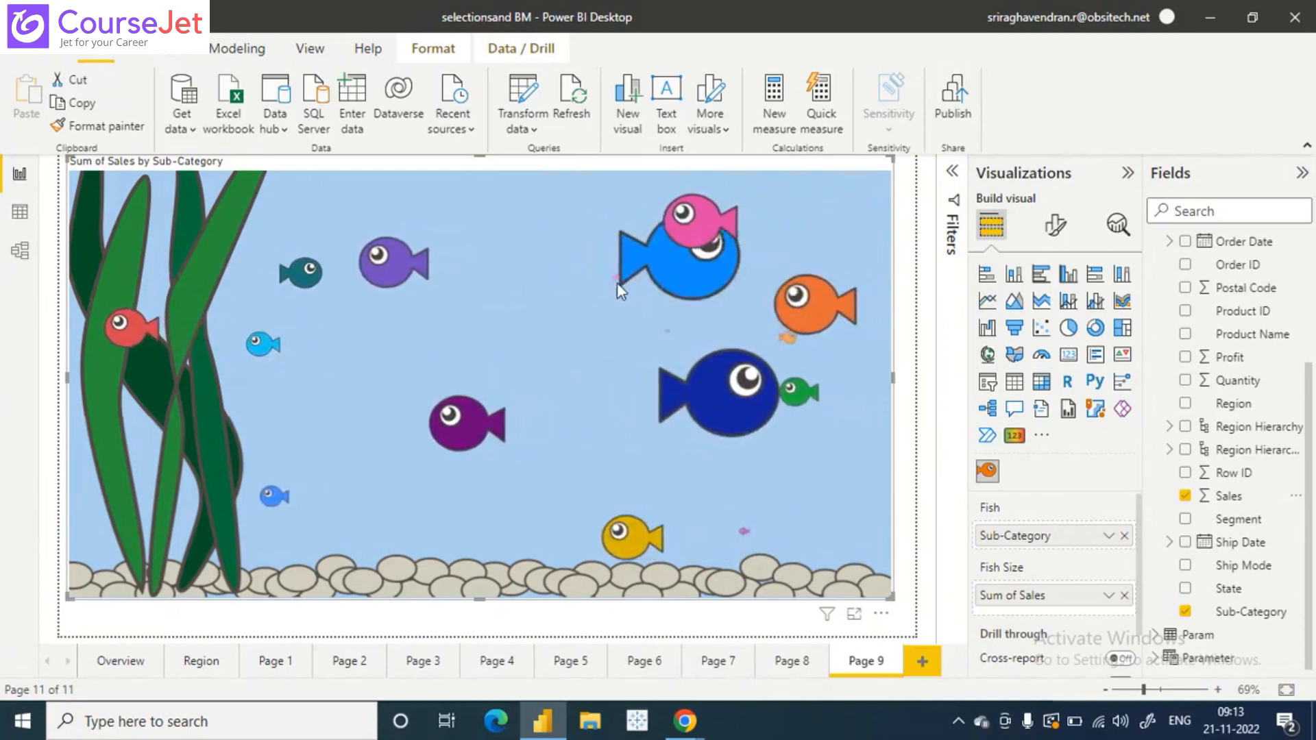
mouse_move(615, 277)
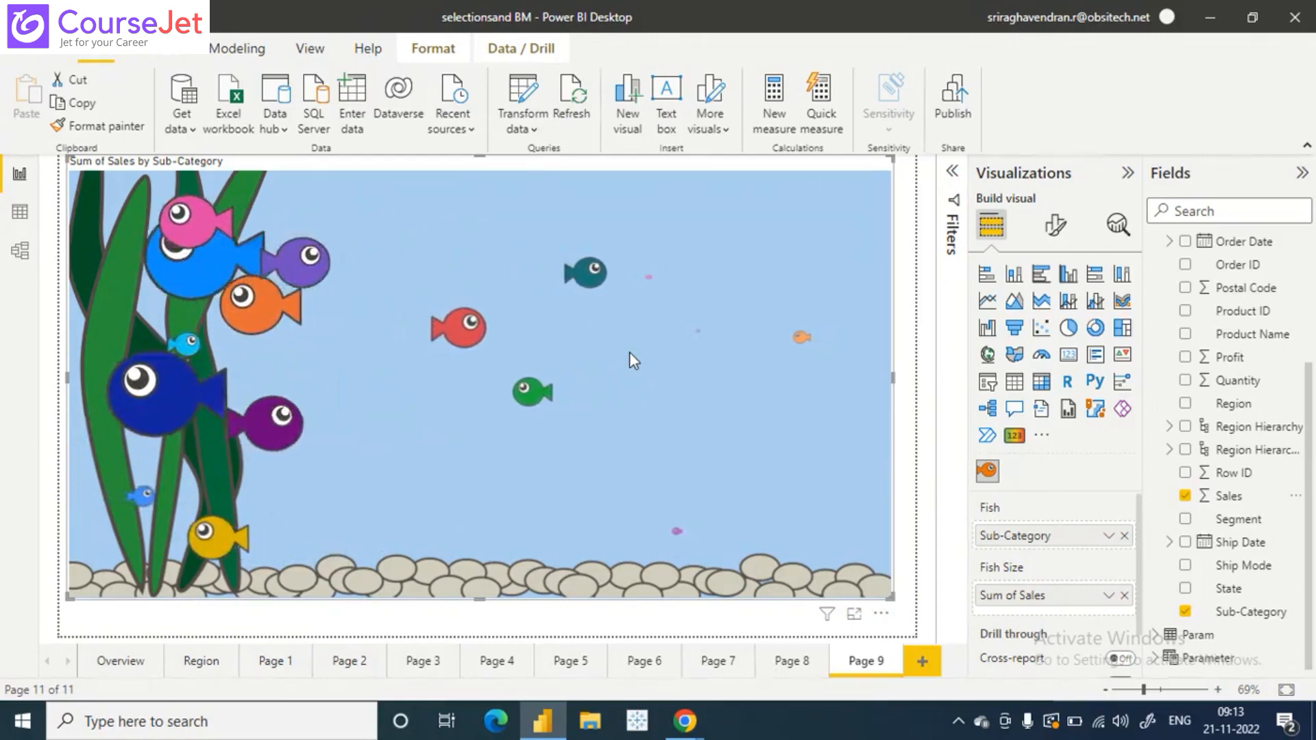
mouse_move(159, 273)
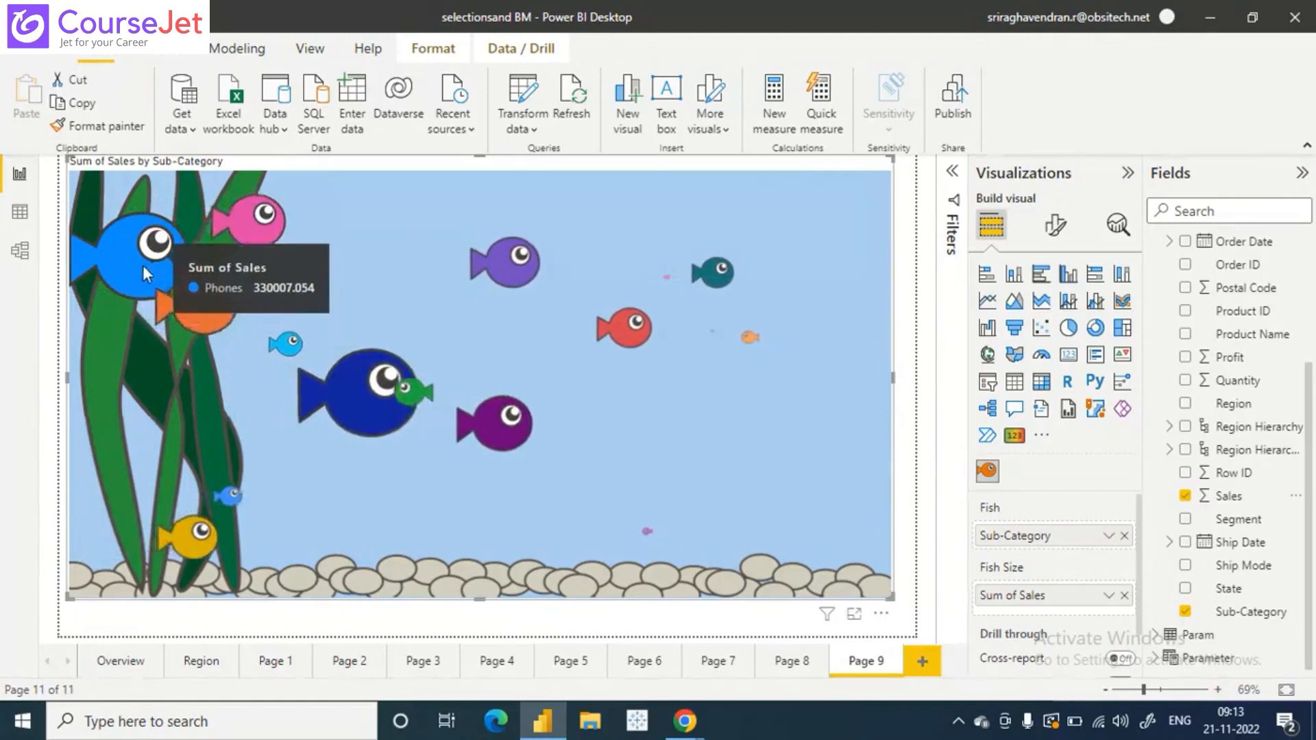
mouse_move(442, 377)
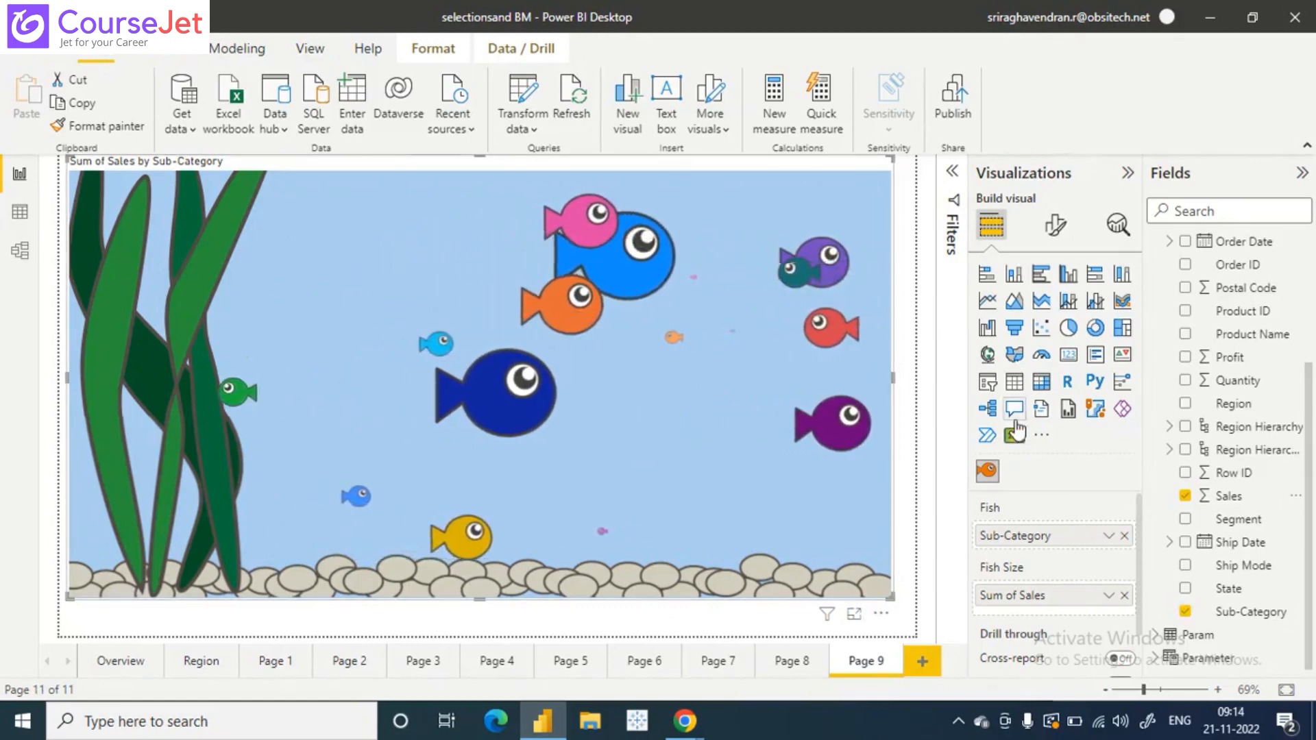
- Reopen the visuals gallery, check the available filter categories and search for 3D
click(1039, 437)
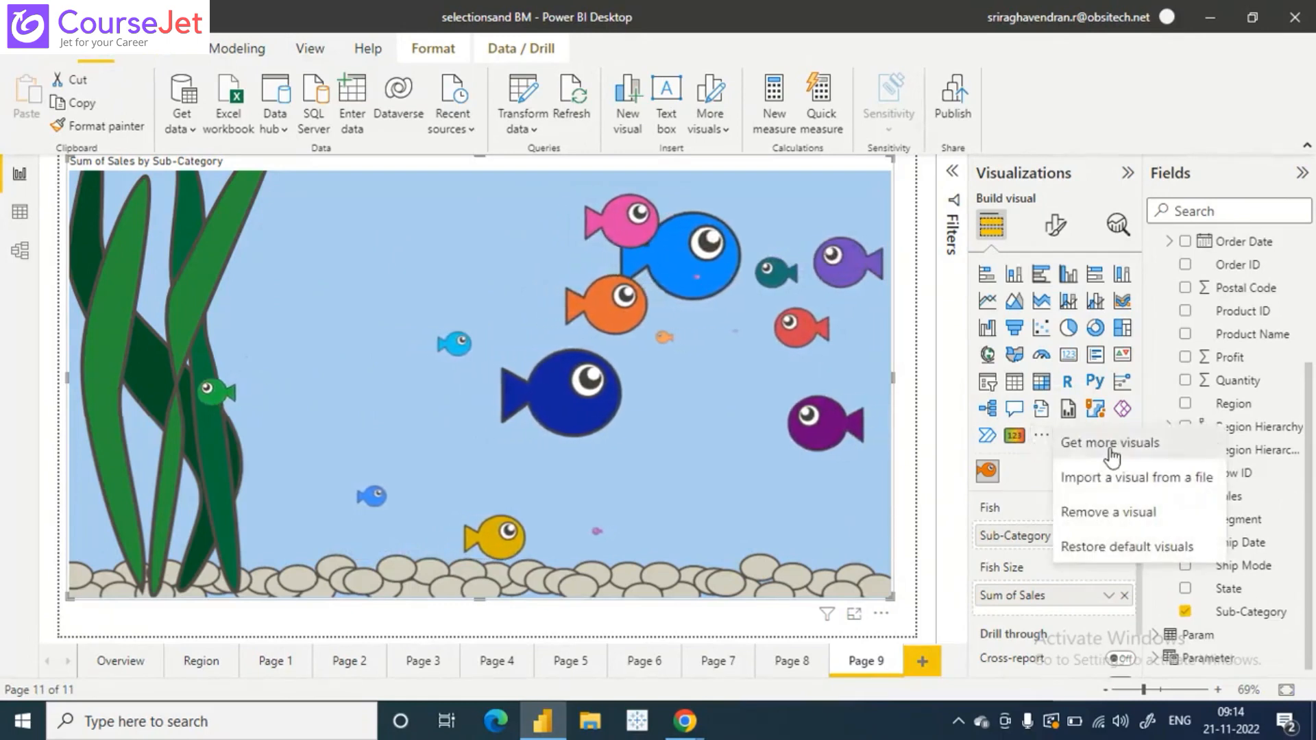
click(1112, 450)
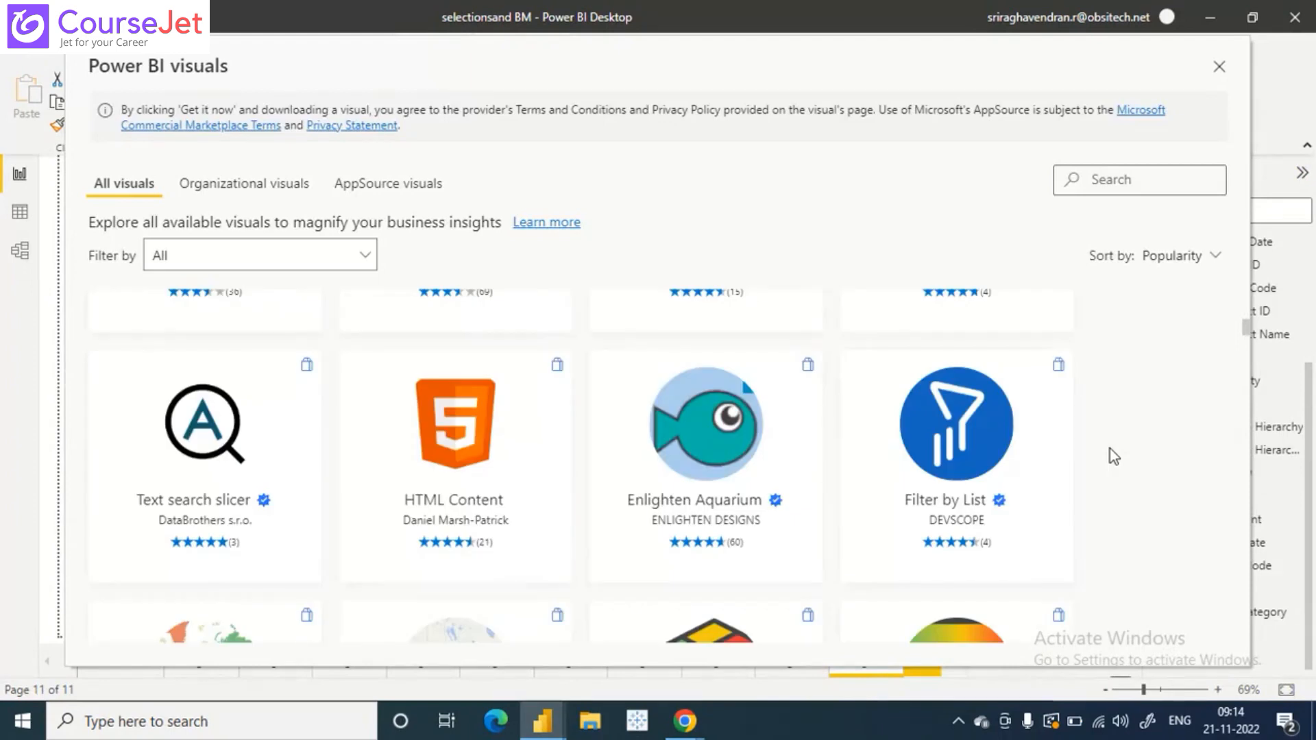
click(367, 259)
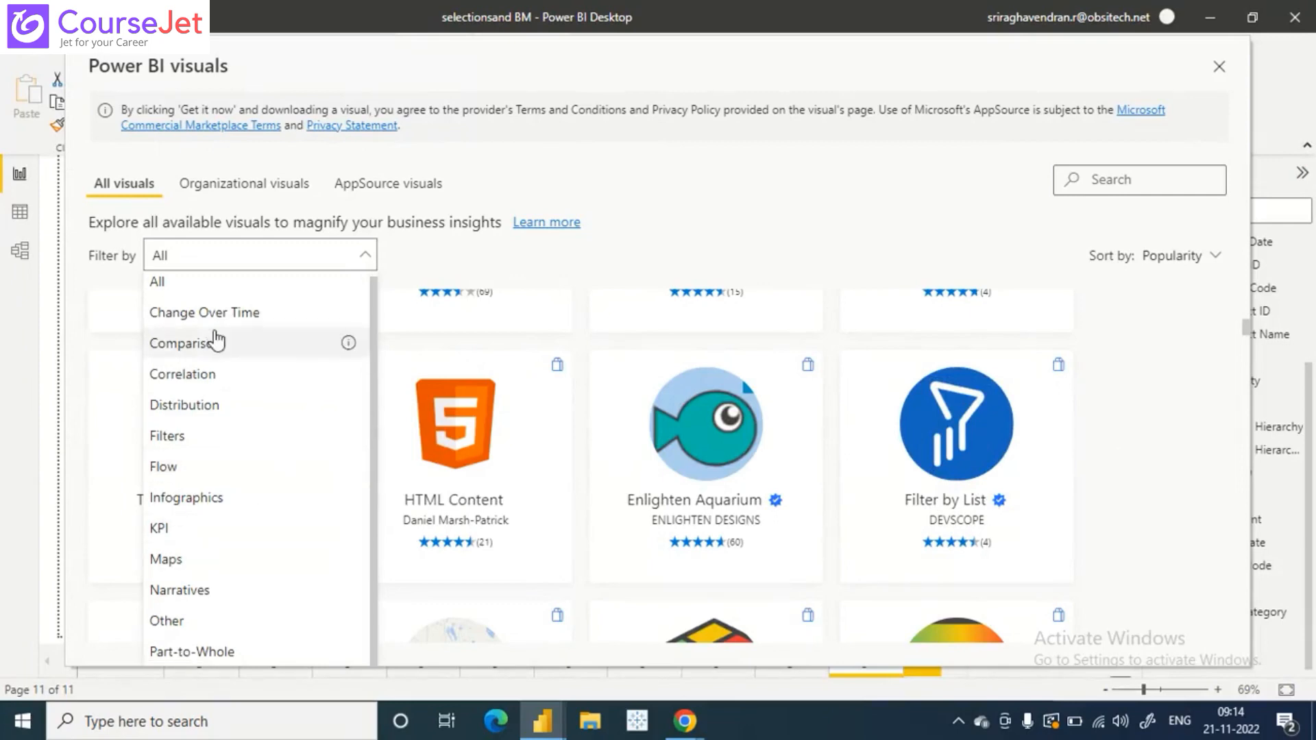
click(276, 258)
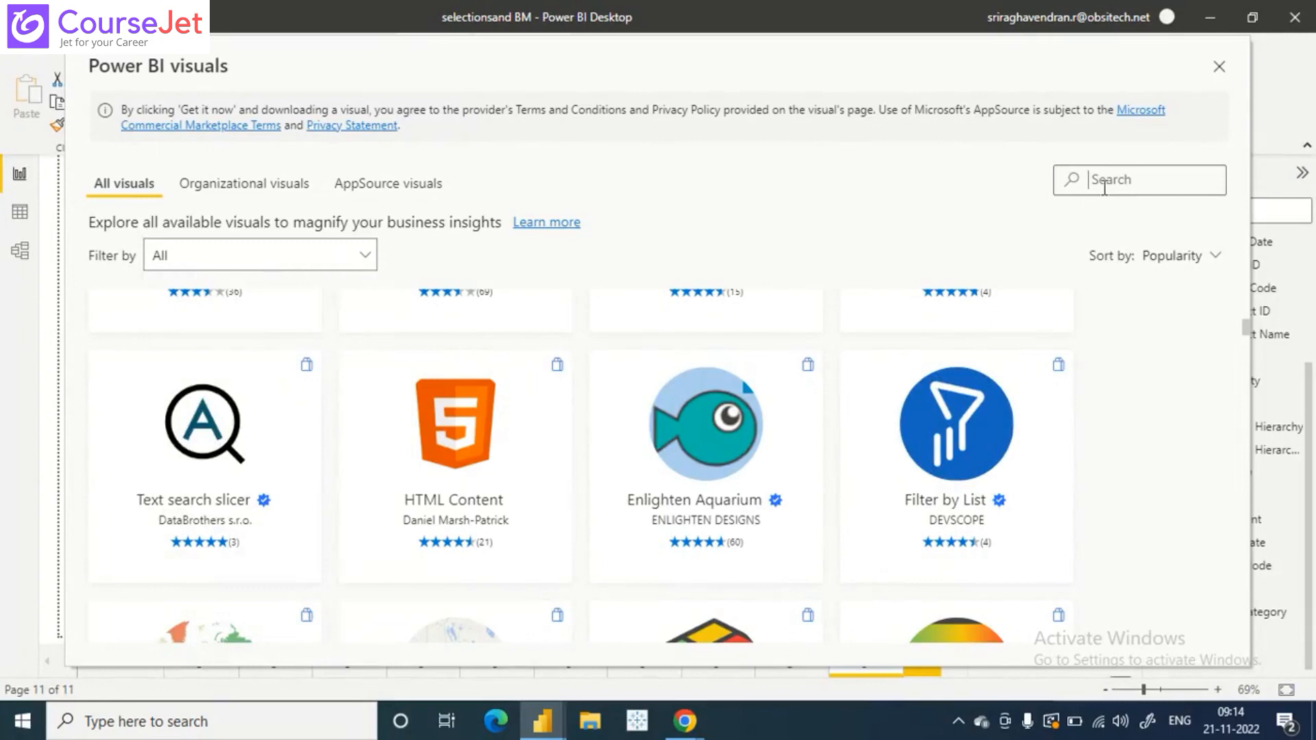
text(3D)
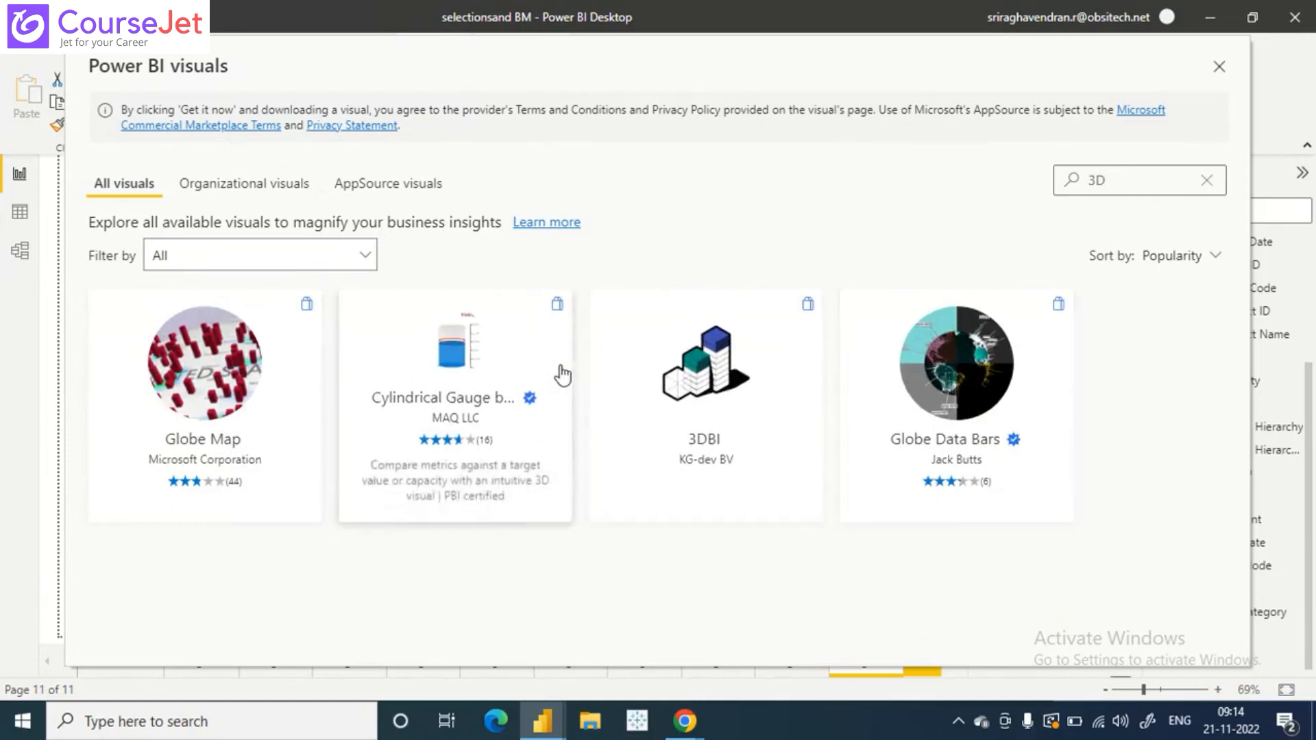
- Review the Globe Map visual by Microsoft Corporation and import it into the report
click(213, 403)
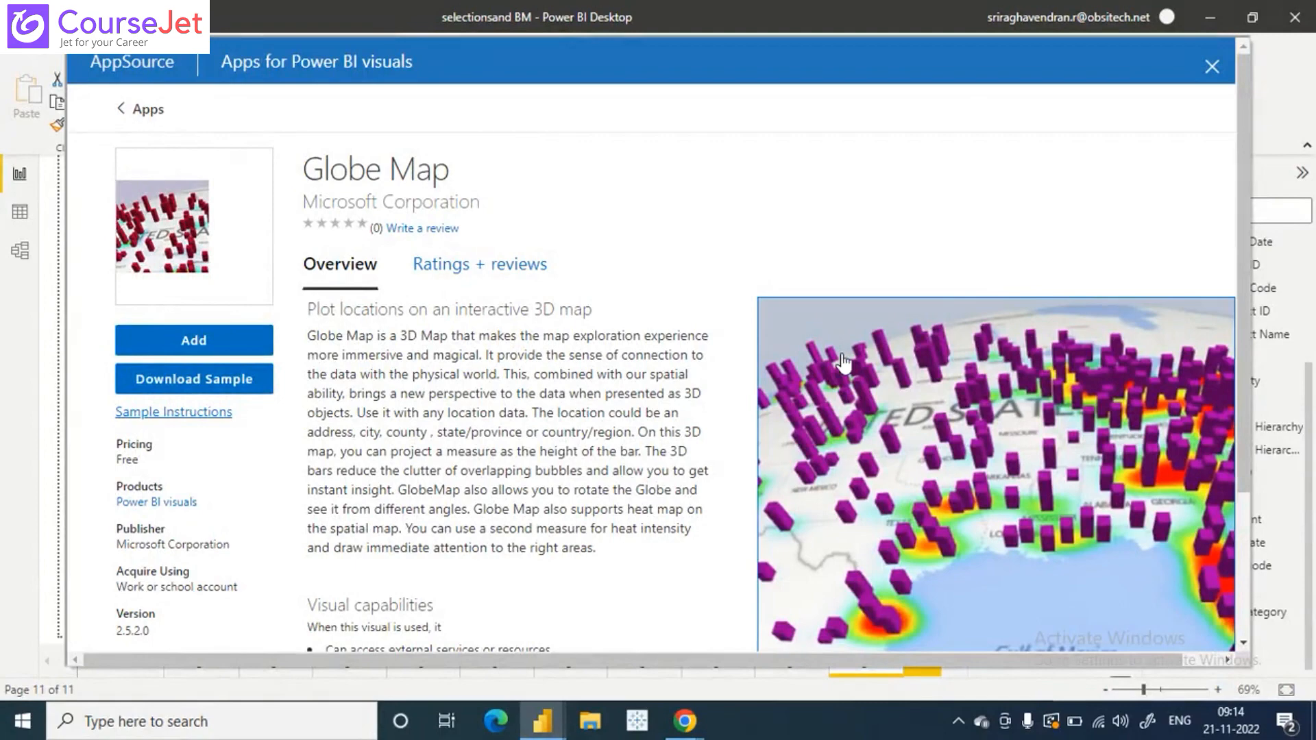
scroll(842, 361, down, 3)
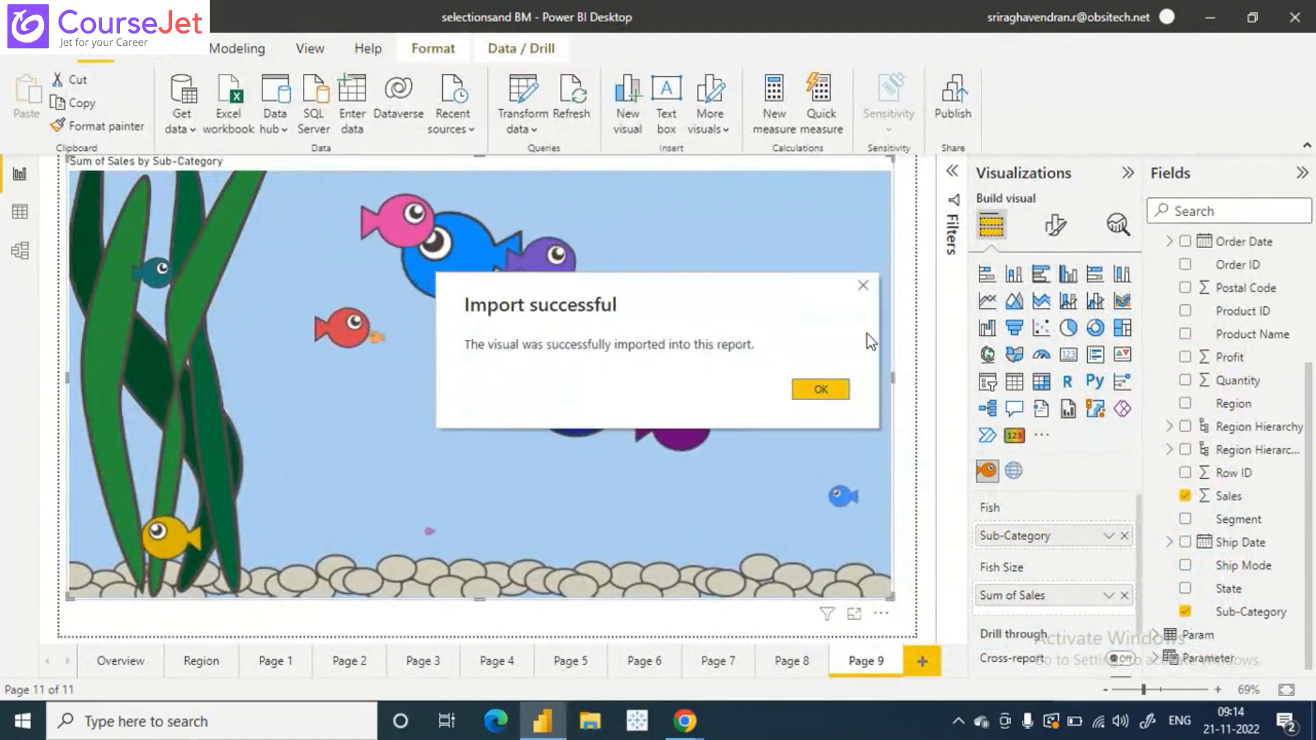
click(821, 388)
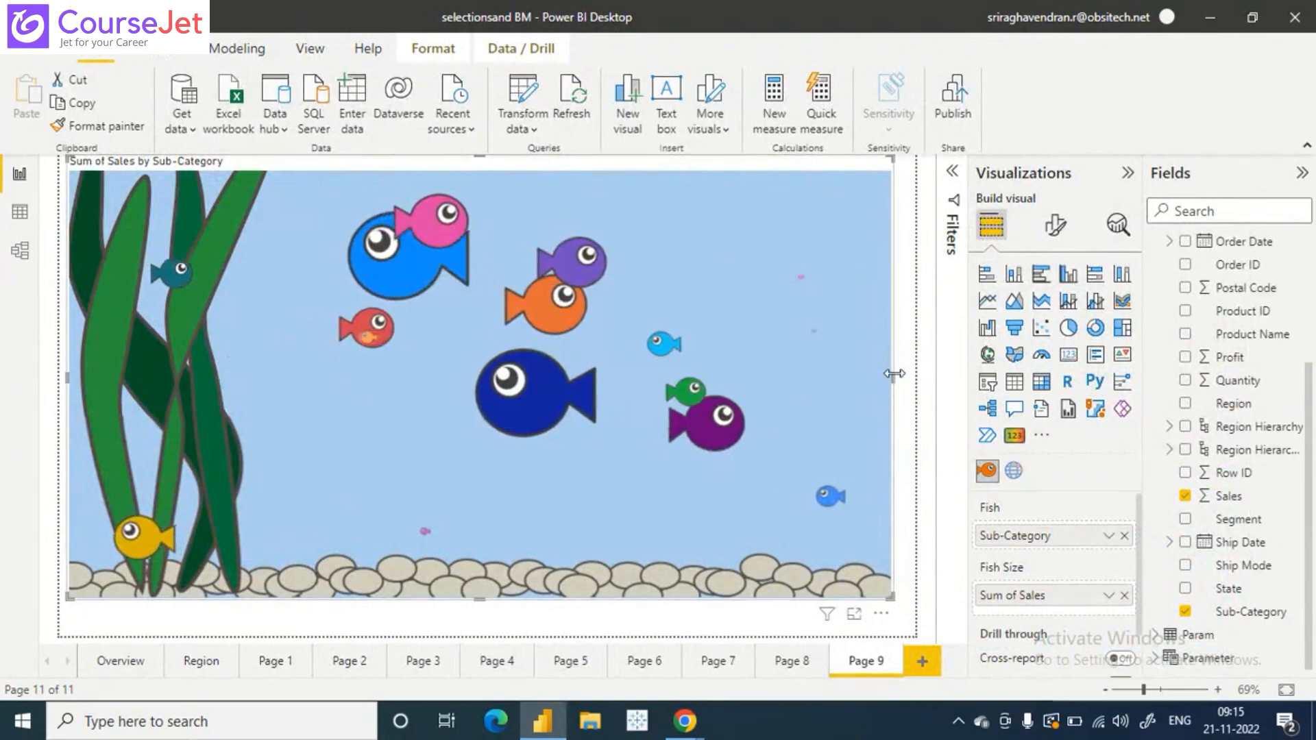
- Narrow the aquarium visual to under half the page and add a Globe Map beside it showing Sales by State
drag(894, 374, 434, 377)
click(662, 357)
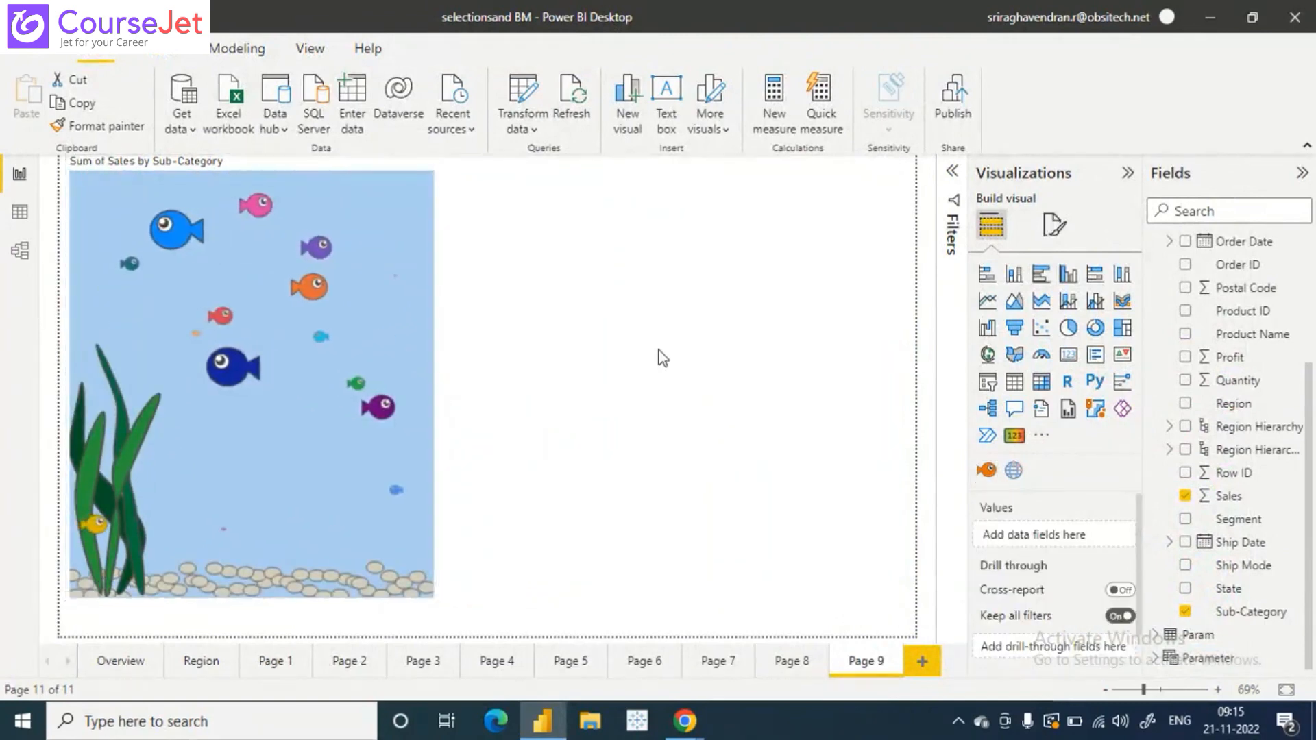
click(1014, 471)
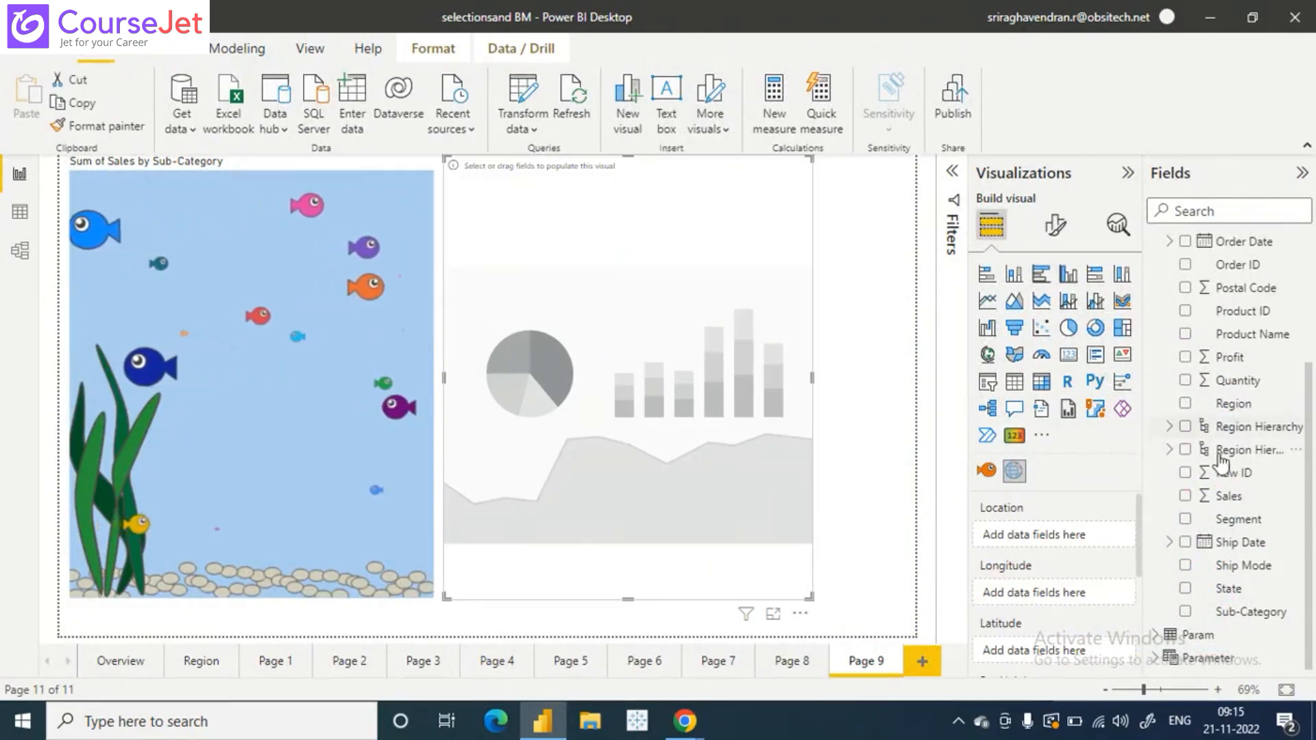
click(1184, 589)
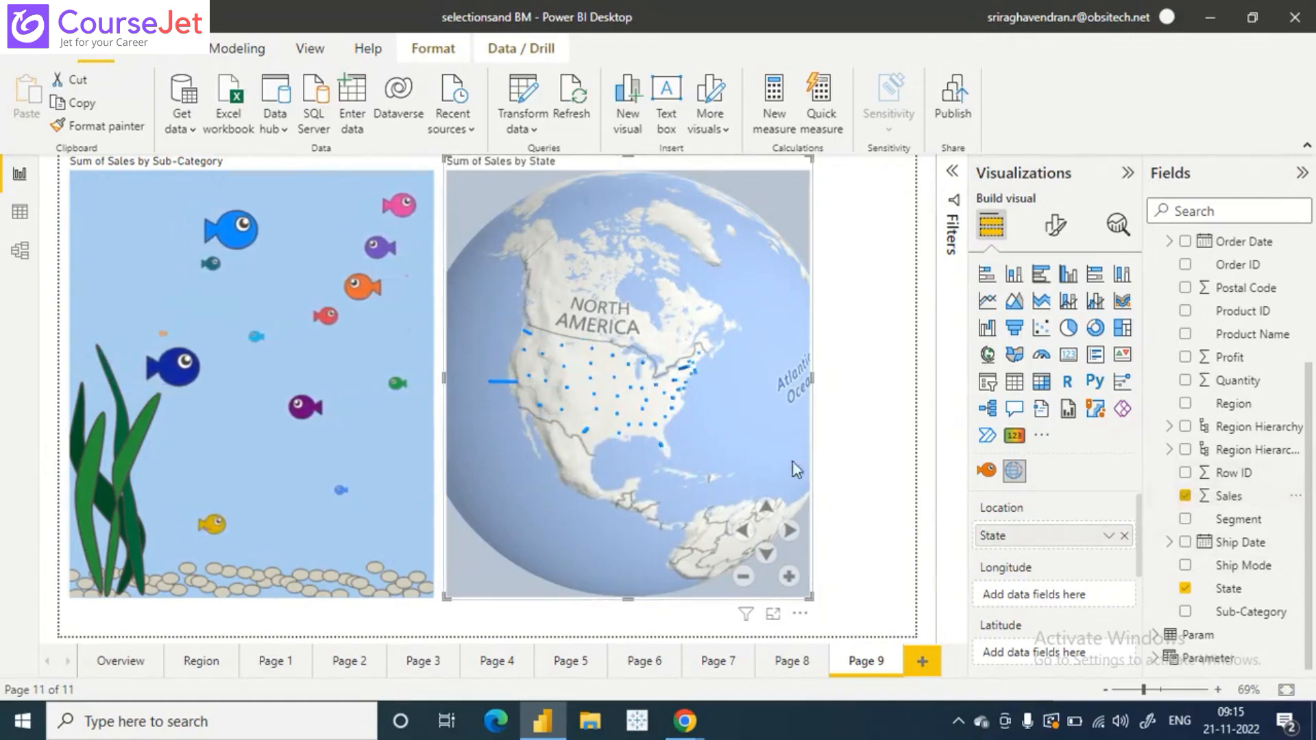
drag(653, 522, 680, 245)
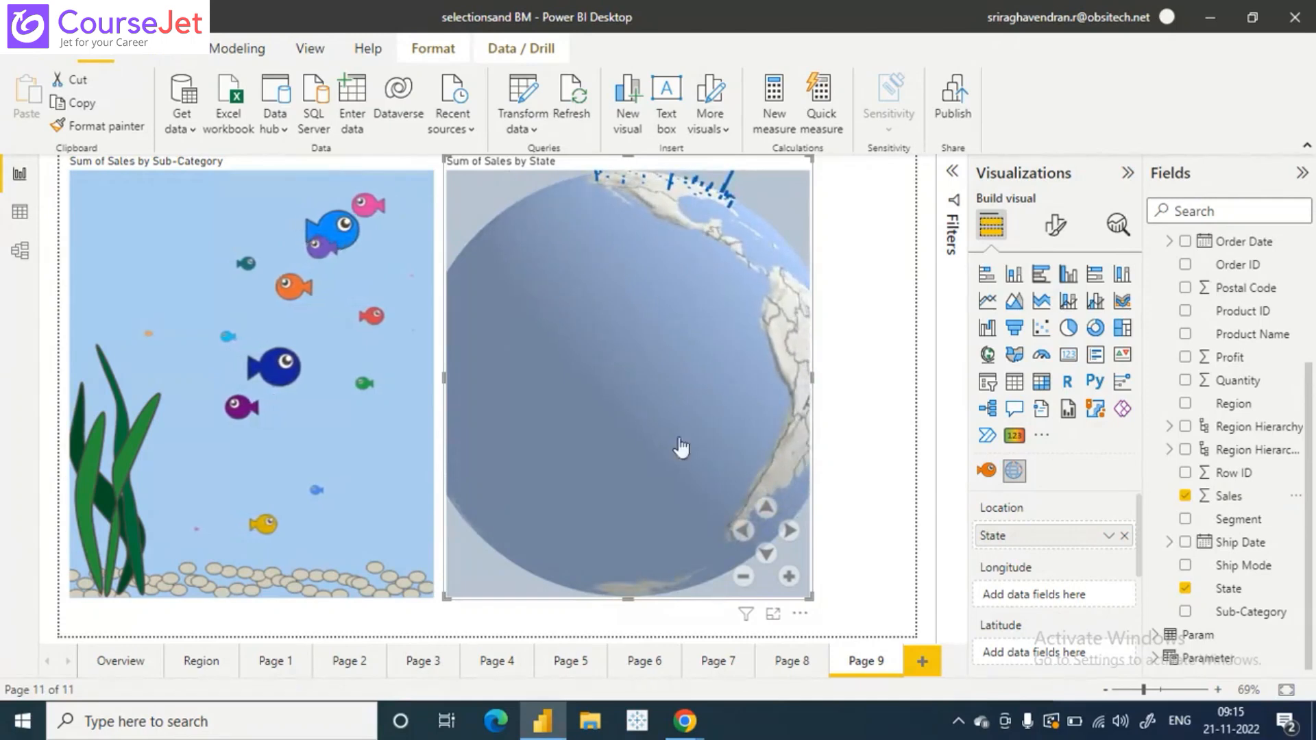
- Tilt, zoom and rotate the Globe Map on the page to examine the sales bars over North America
click(768, 554)
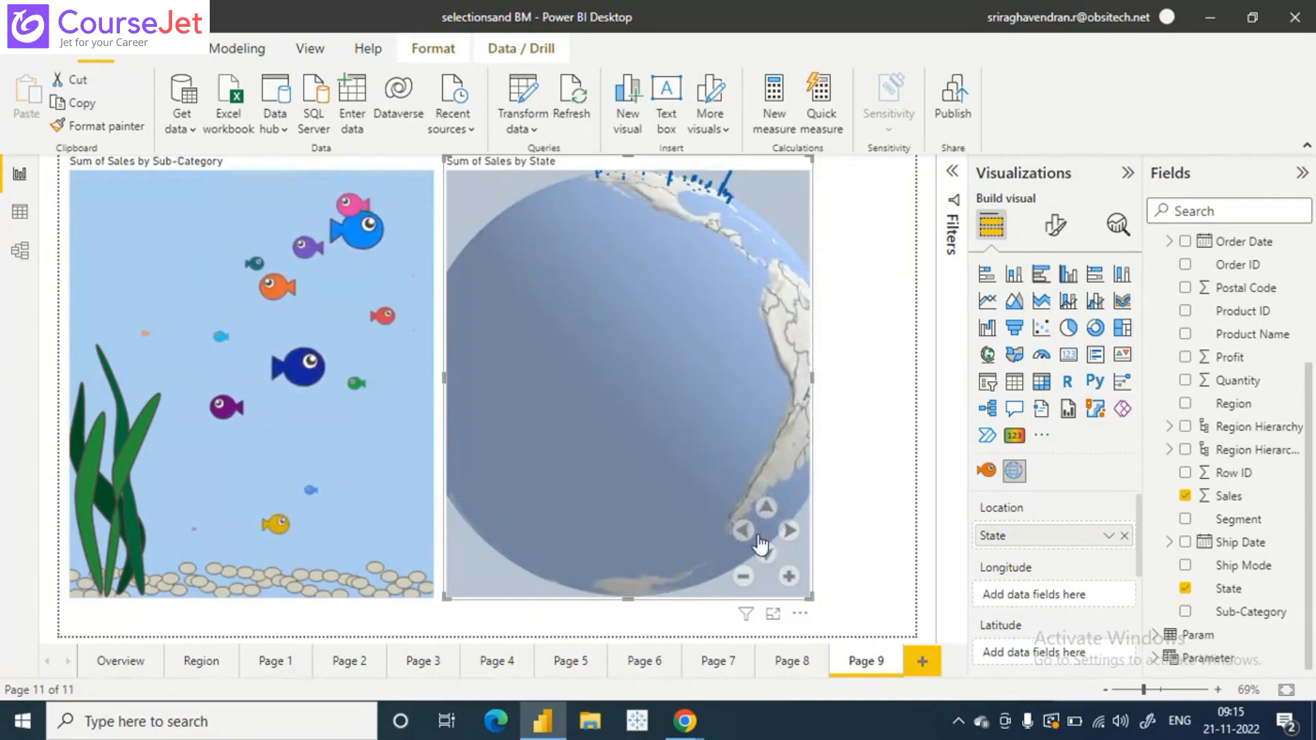
click(765, 508)
click(766, 512)
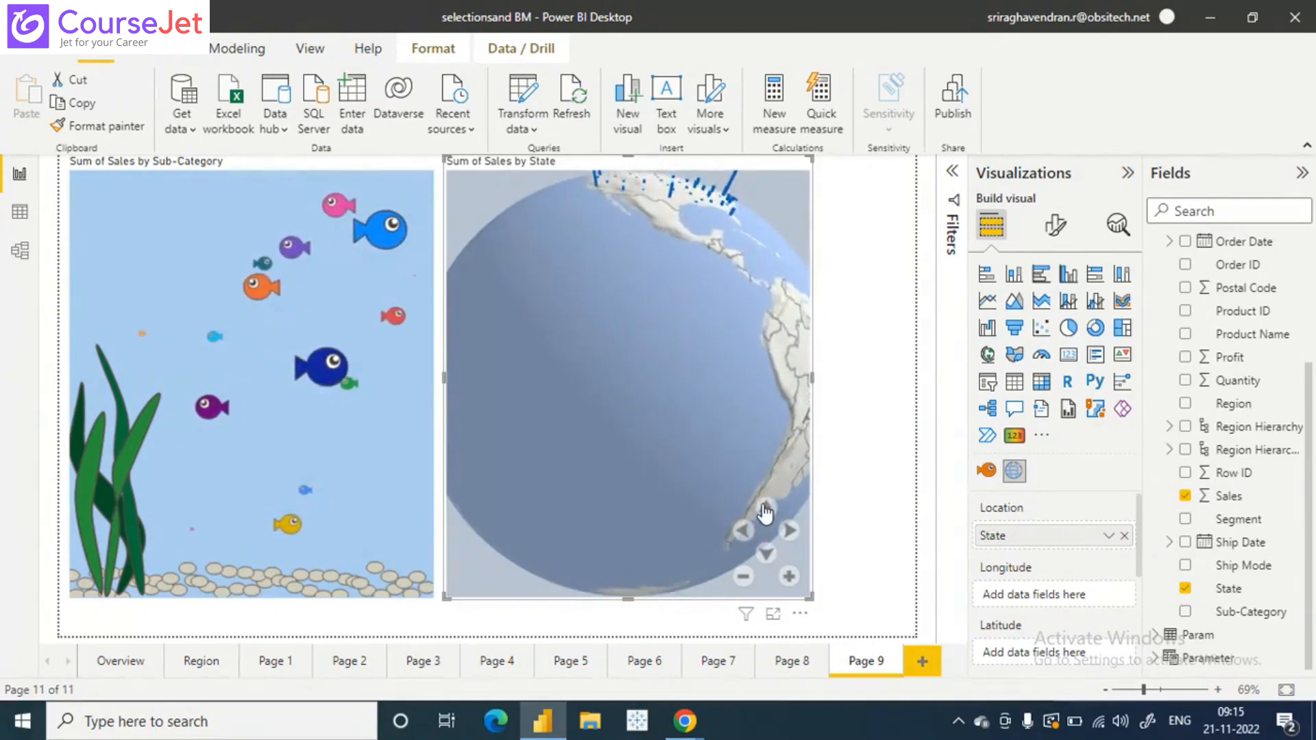
click(766, 512)
click(791, 579)
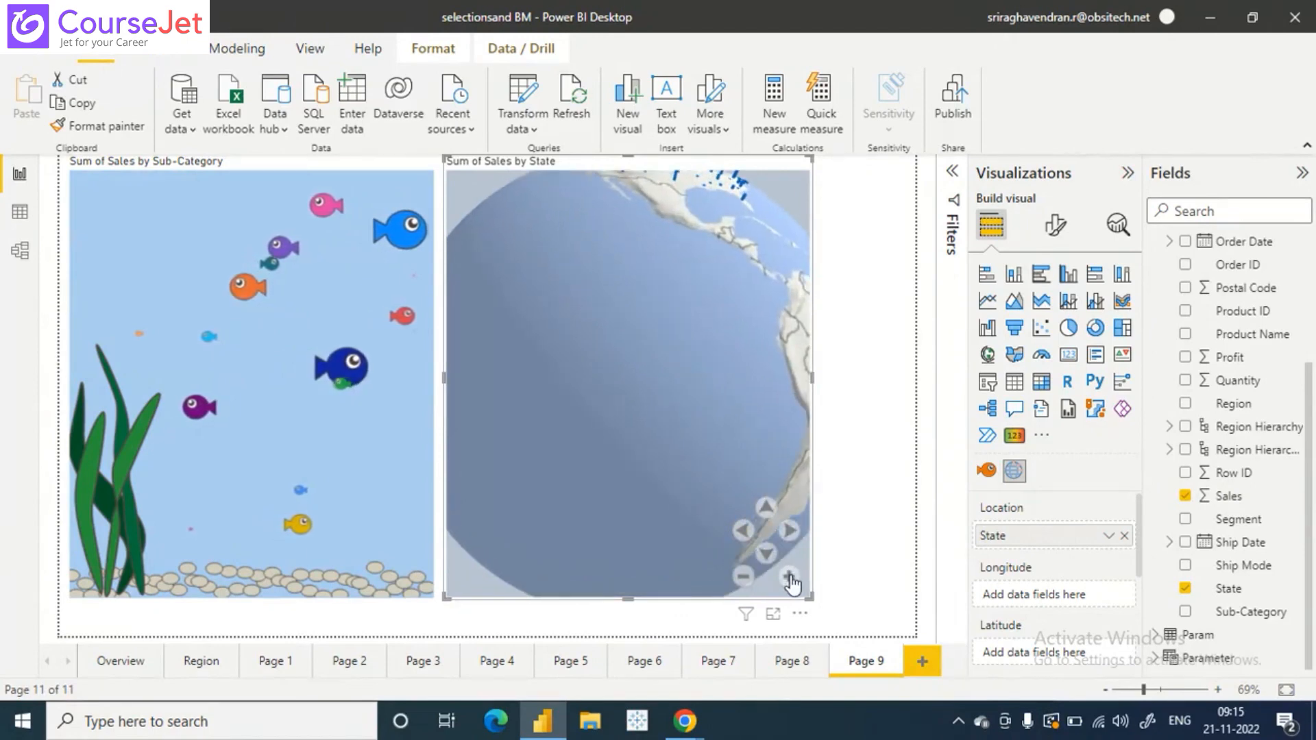
drag(682, 274, 688, 322)
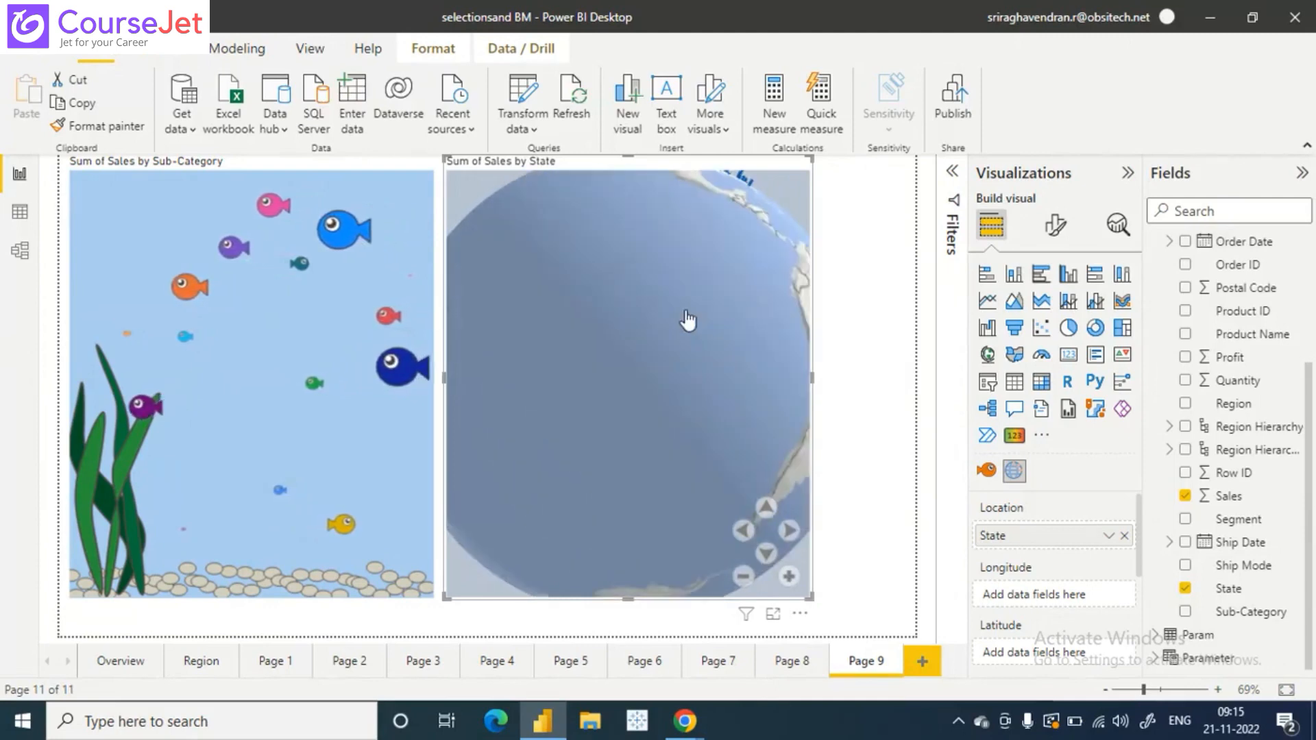
key(super+d)
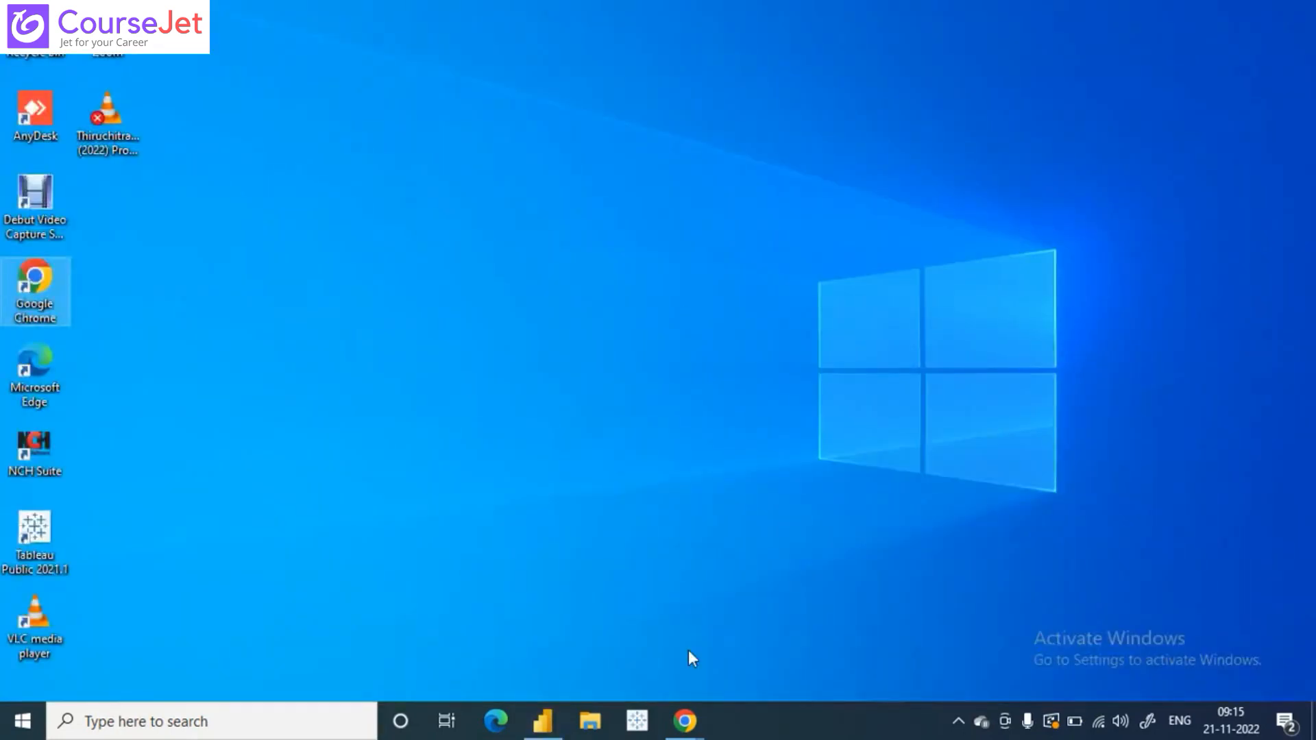
click(542, 721)
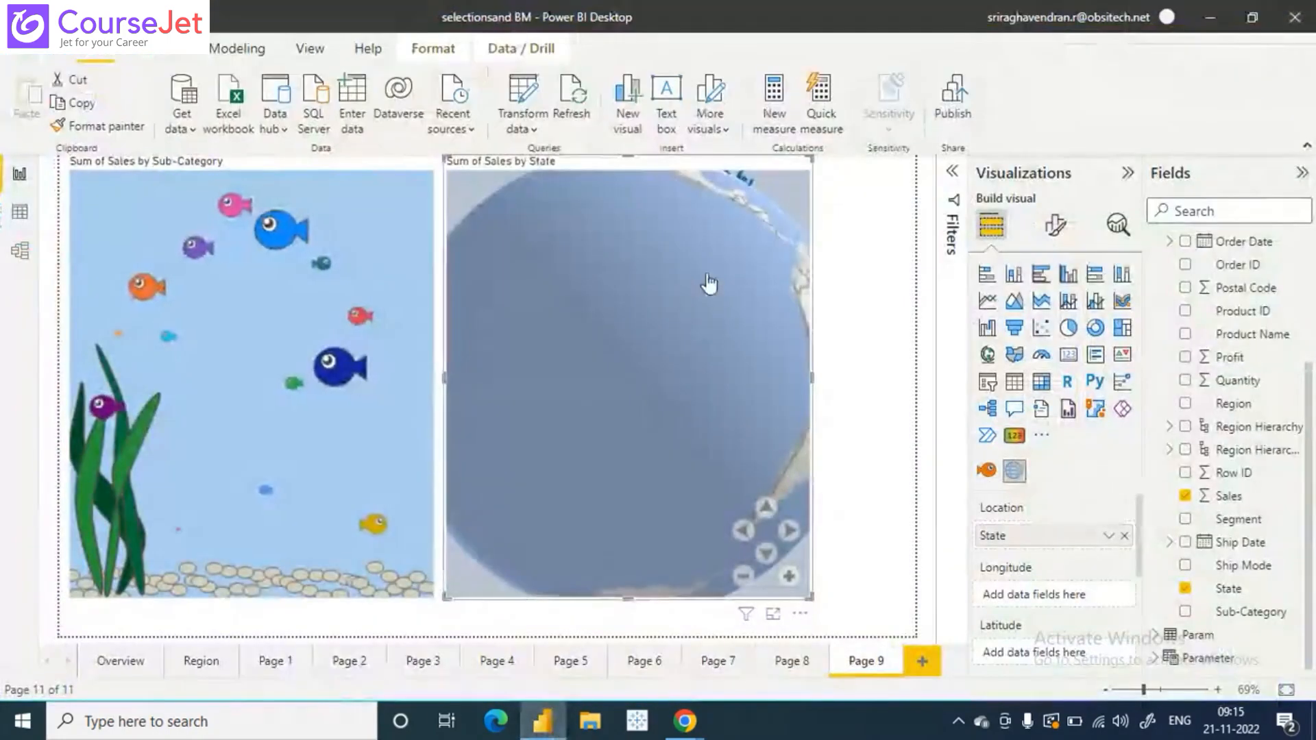
drag(707, 275, 799, 534)
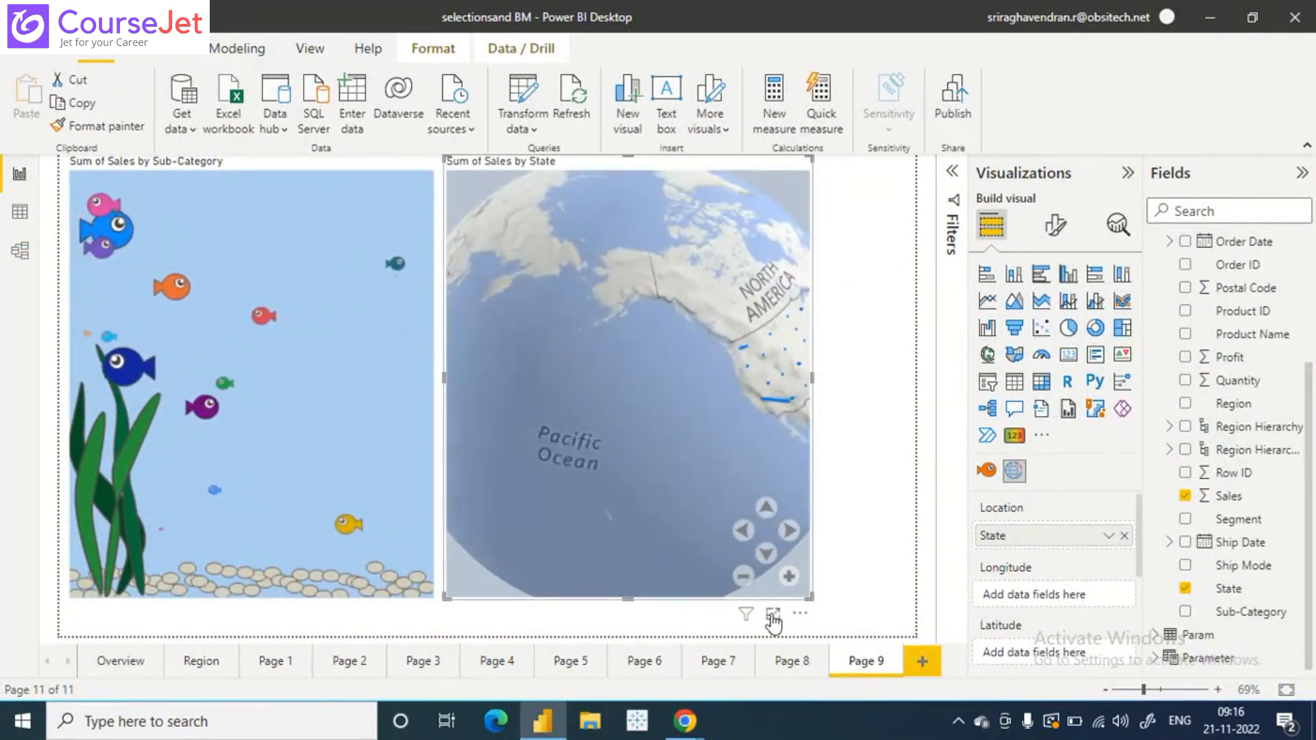
- Open the Globe Map in focus mode and spin the globe around to view its regions
click(773, 621)
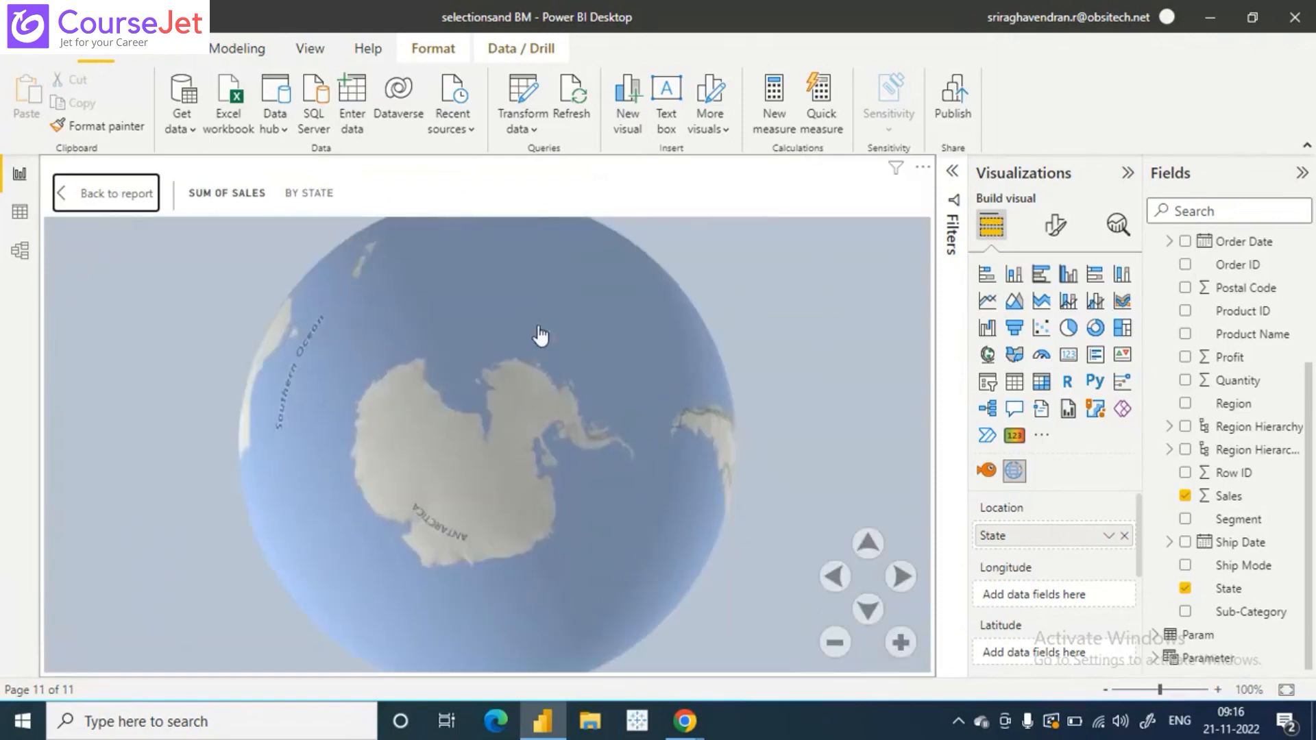
drag(541, 336, 464, 617)
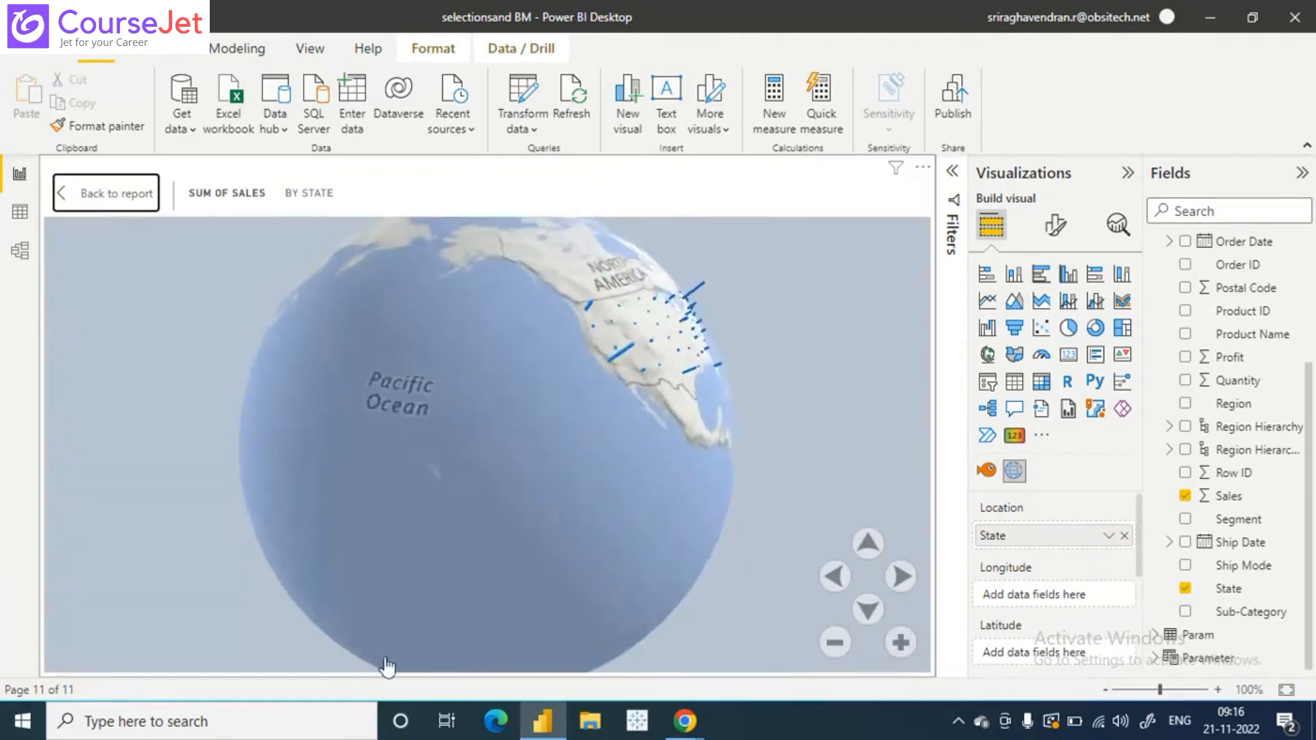
drag(387, 666, 103, 616)
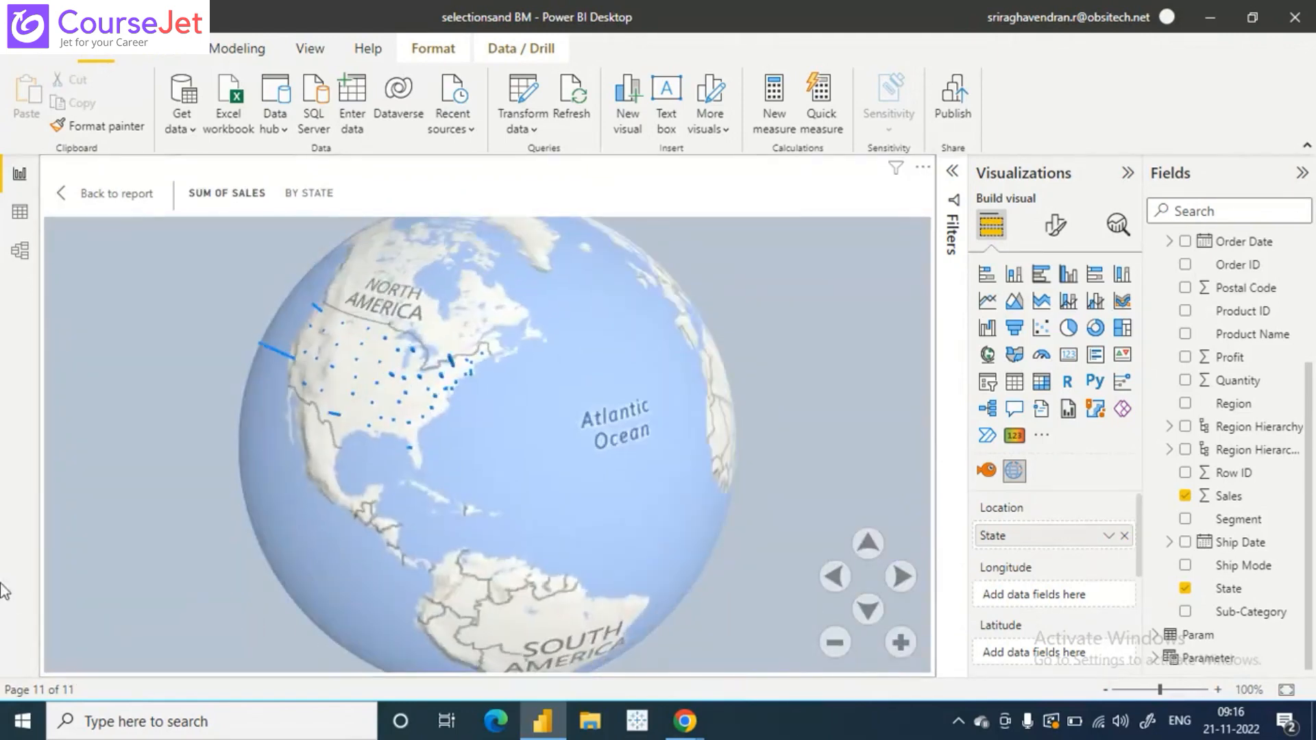
drag(3, 591, 504, 582)
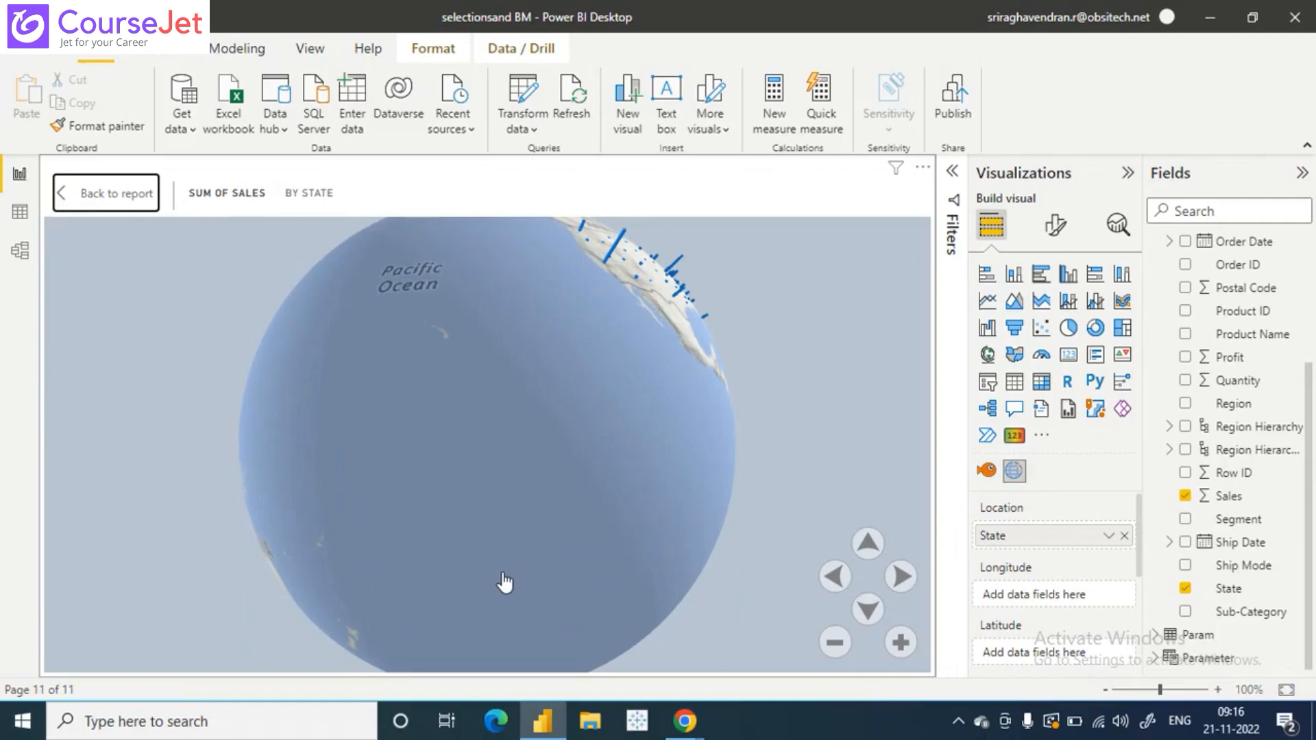
drag(504, 582, 772, 285)
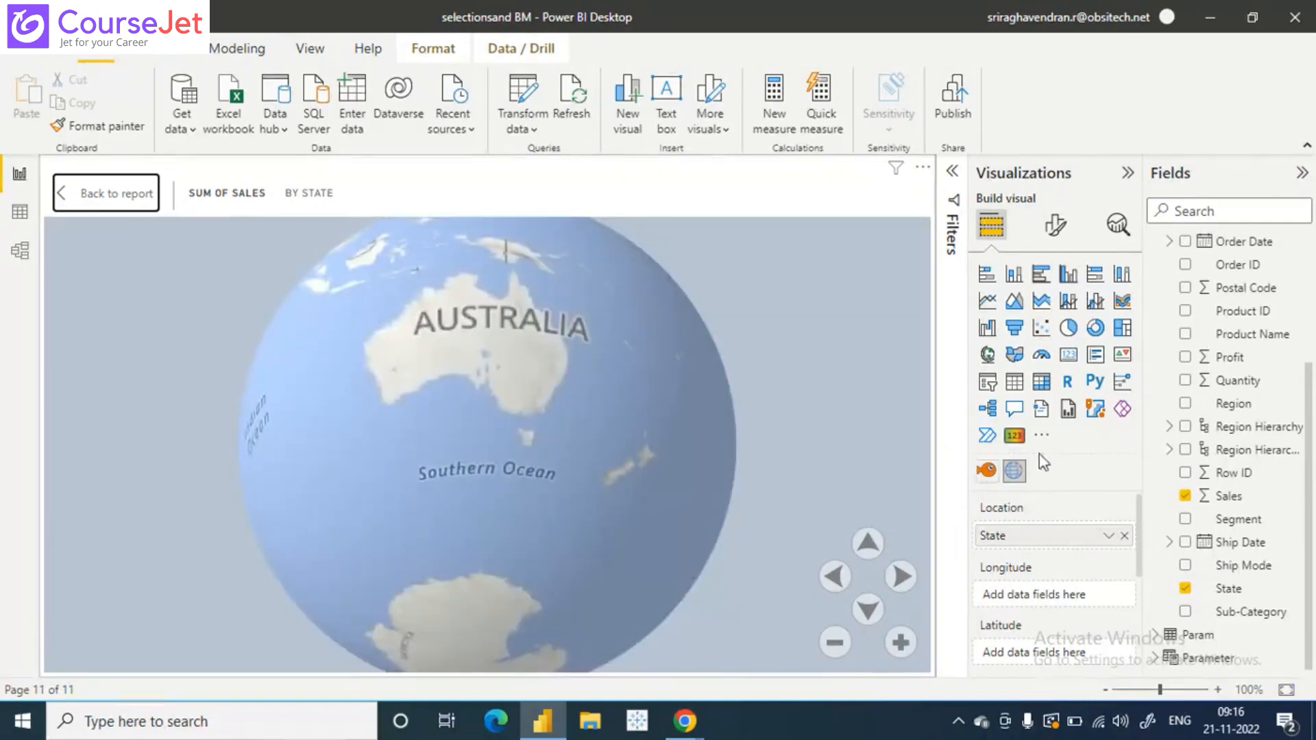
- Open the gallery of additional visuals and filter it by the KPI category
click(1041, 436)
click(1101, 444)
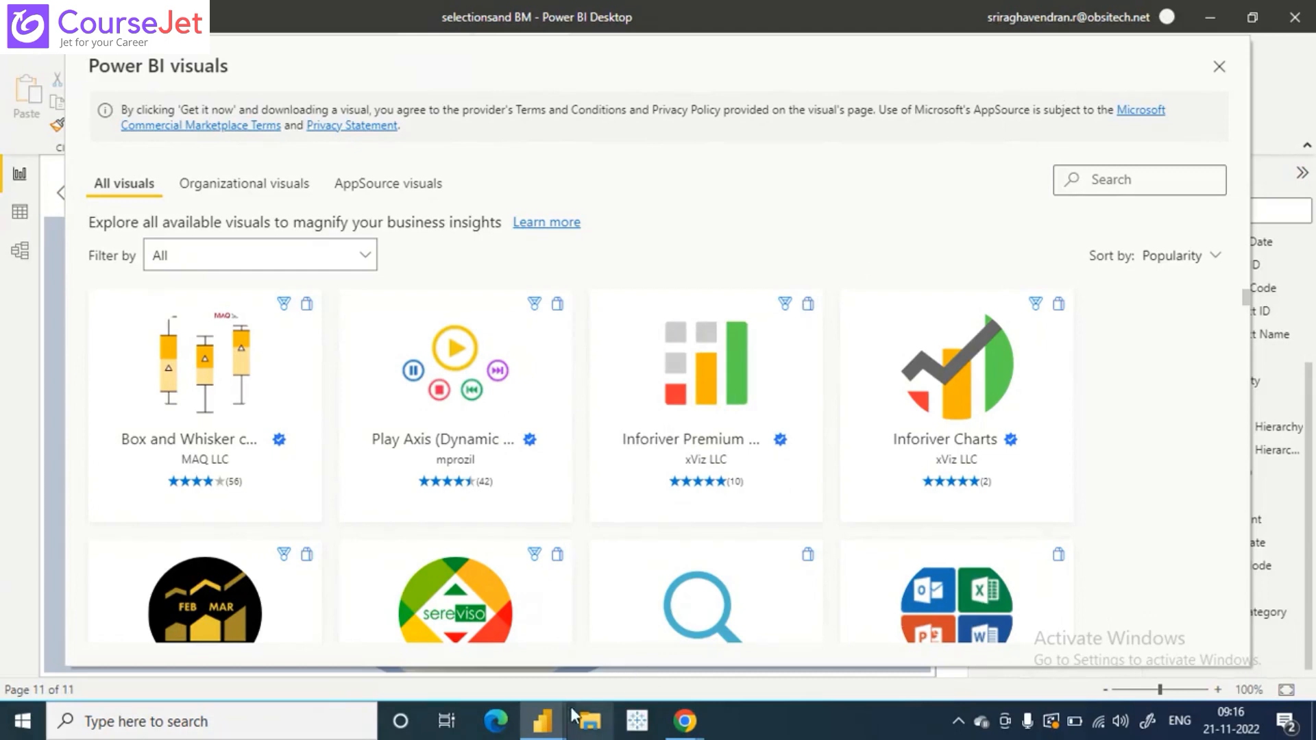
mouse_move(542, 719)
click(492, 646)
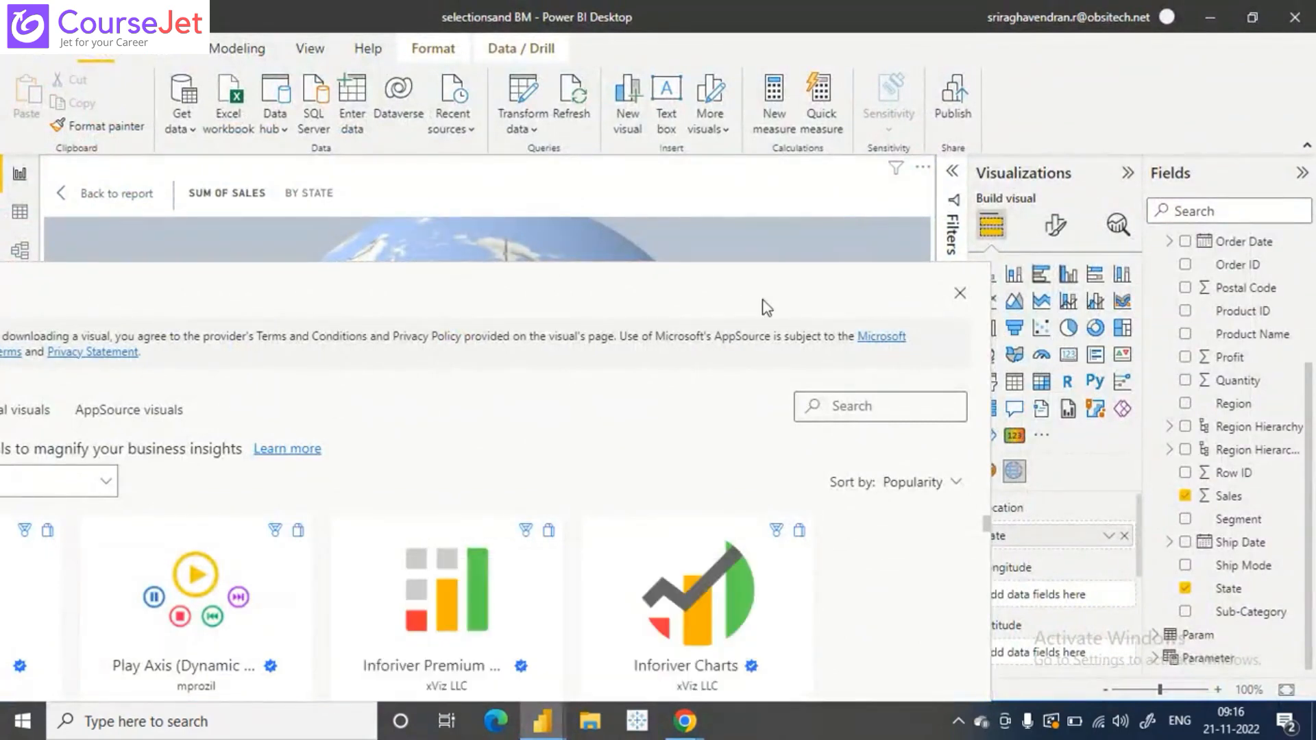
drag(768, 302, 987, 81)
click(315, 262)
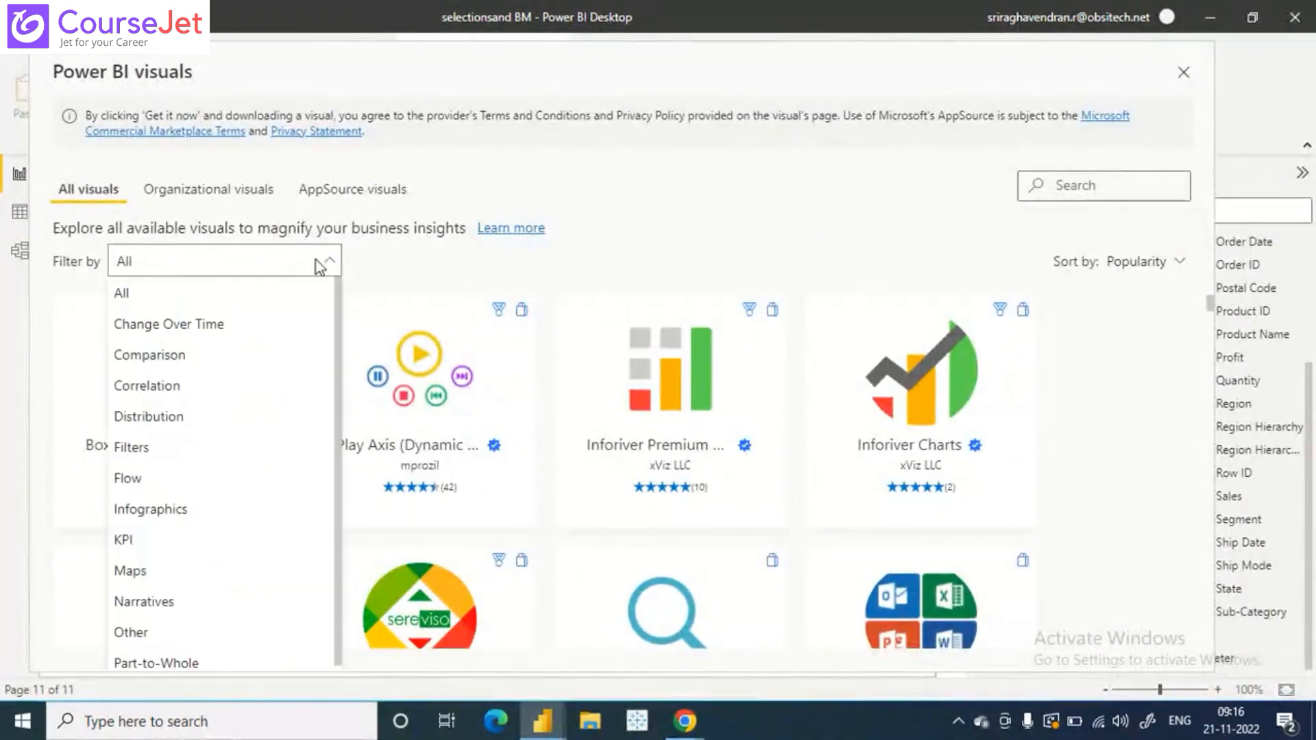
click(180, 543)
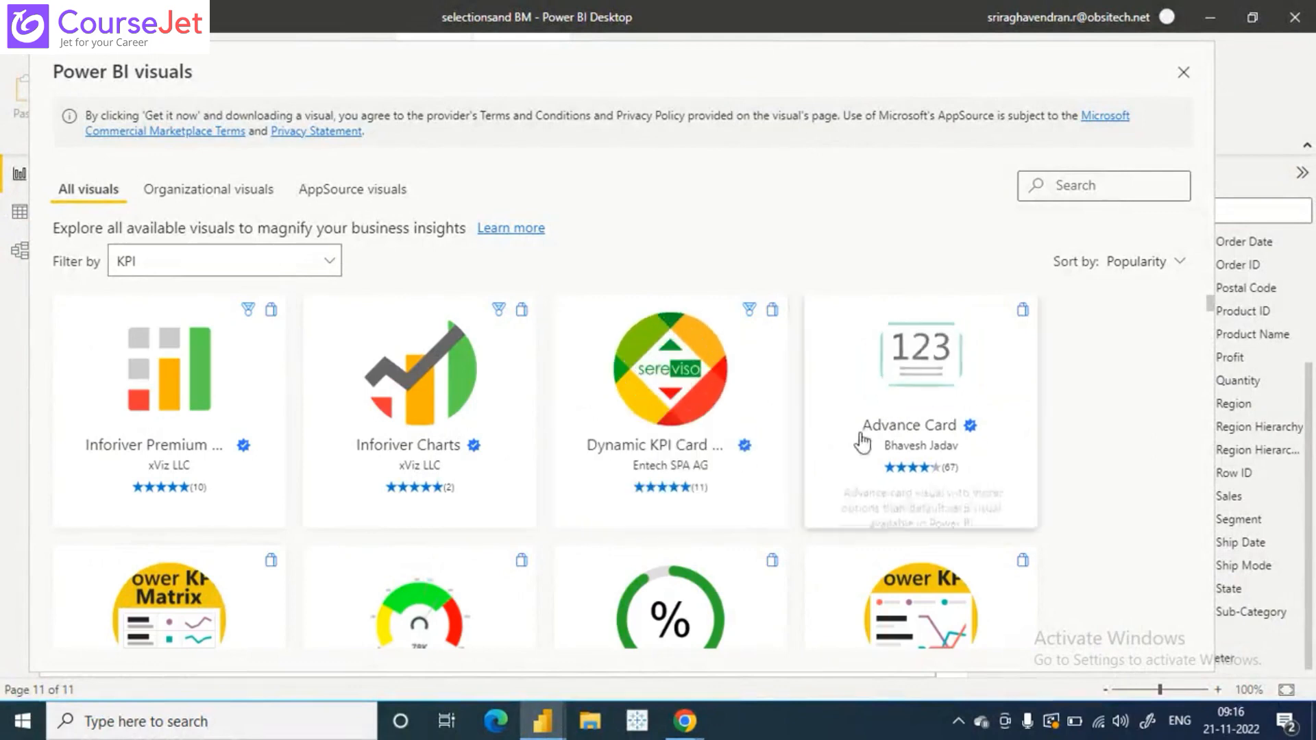
- Look through the available KPI visuals, such as Tachometer, Dial Gauge and Zebra BI Tables, and close the gallery
scroll(892, 444, down, 2)
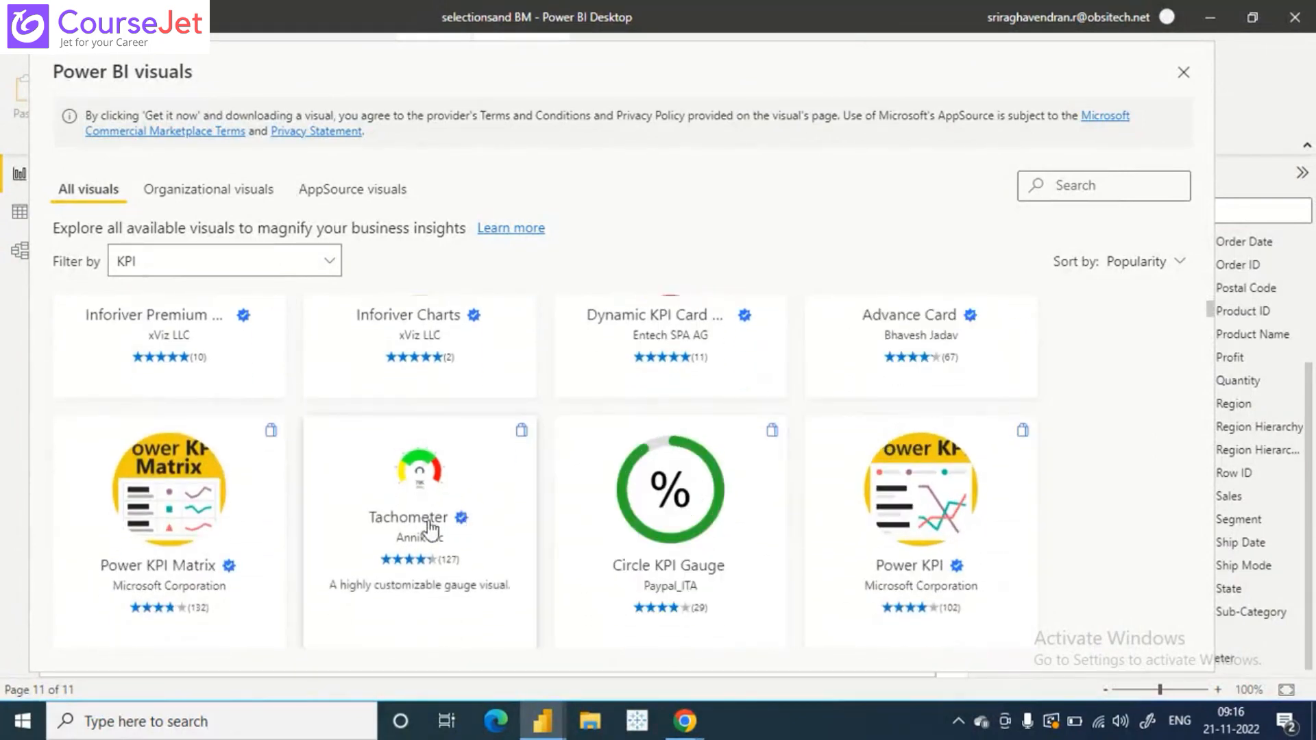
scroll(199, 516, down, 3)
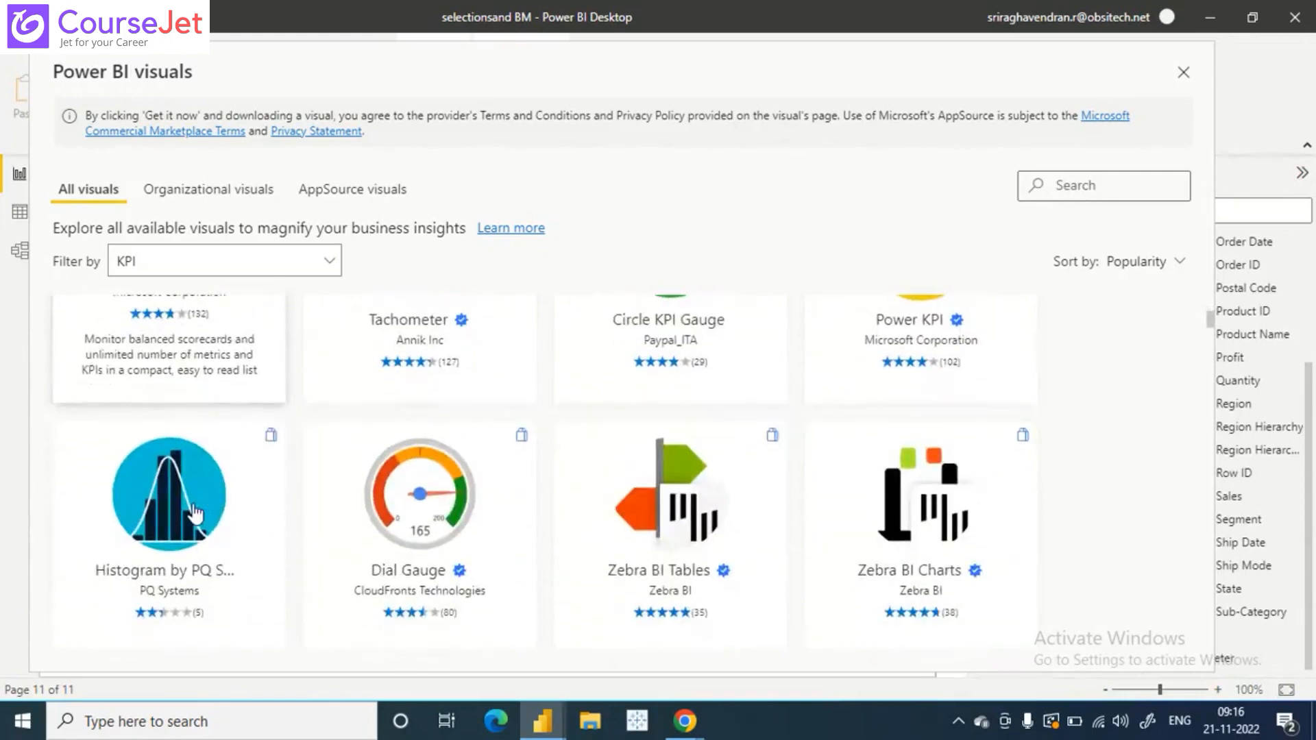
scroll(196, 512, down, 2)
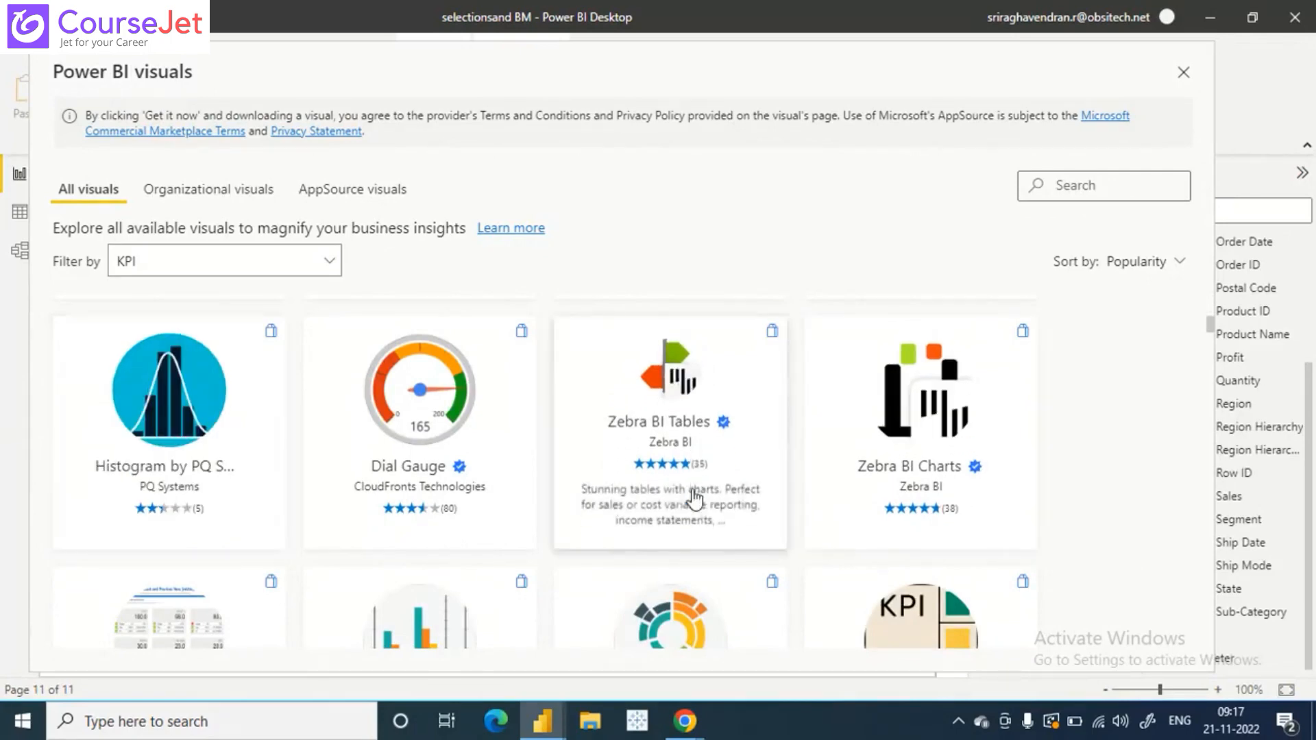
scroll(696, 499, down, 3)
scroll(694, 500, down, 5)
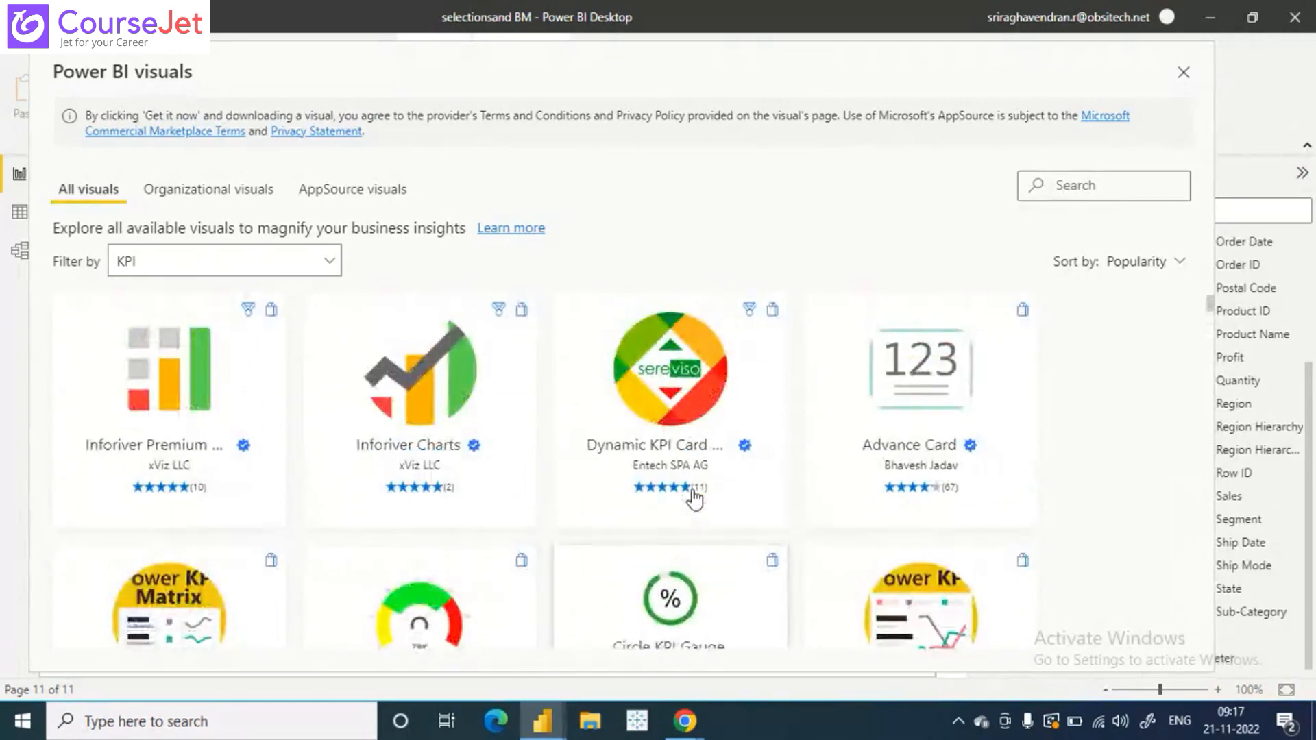
click(1184, 73)
drag(752, 408, 397, 598)
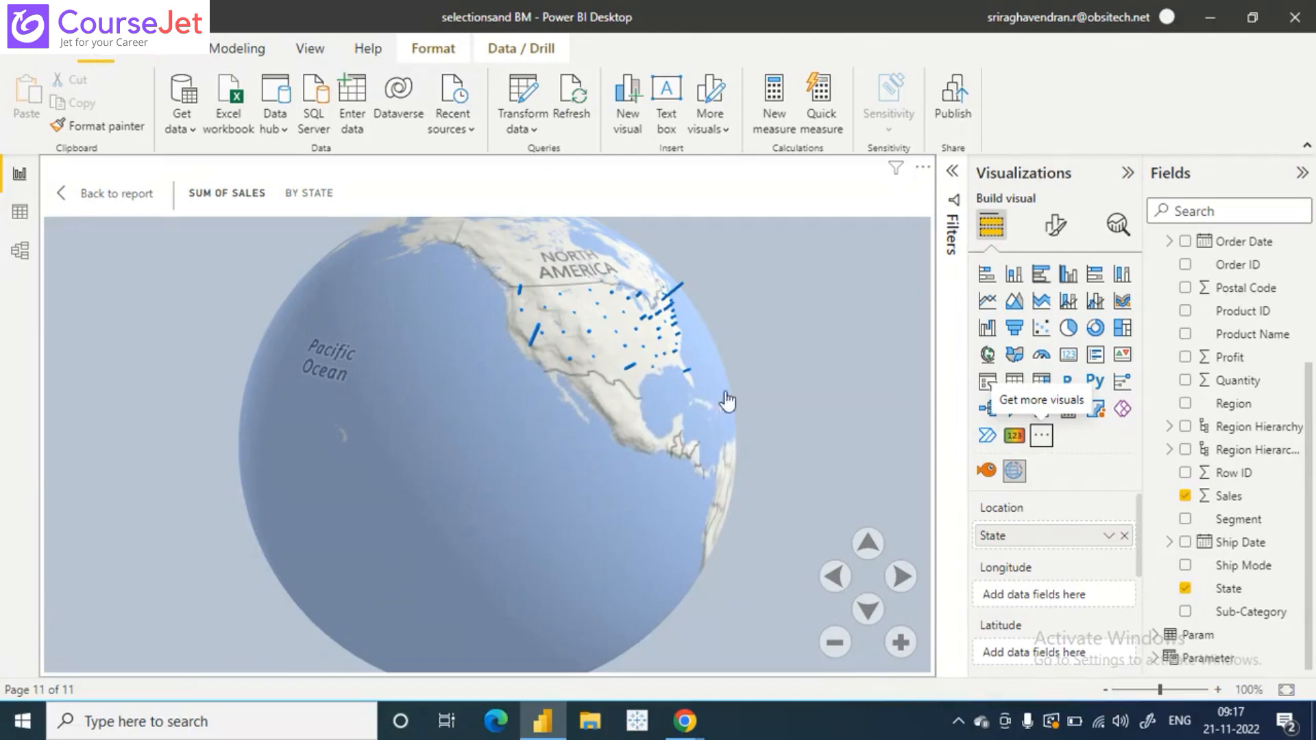
click(922, 167)
click(934, 192)
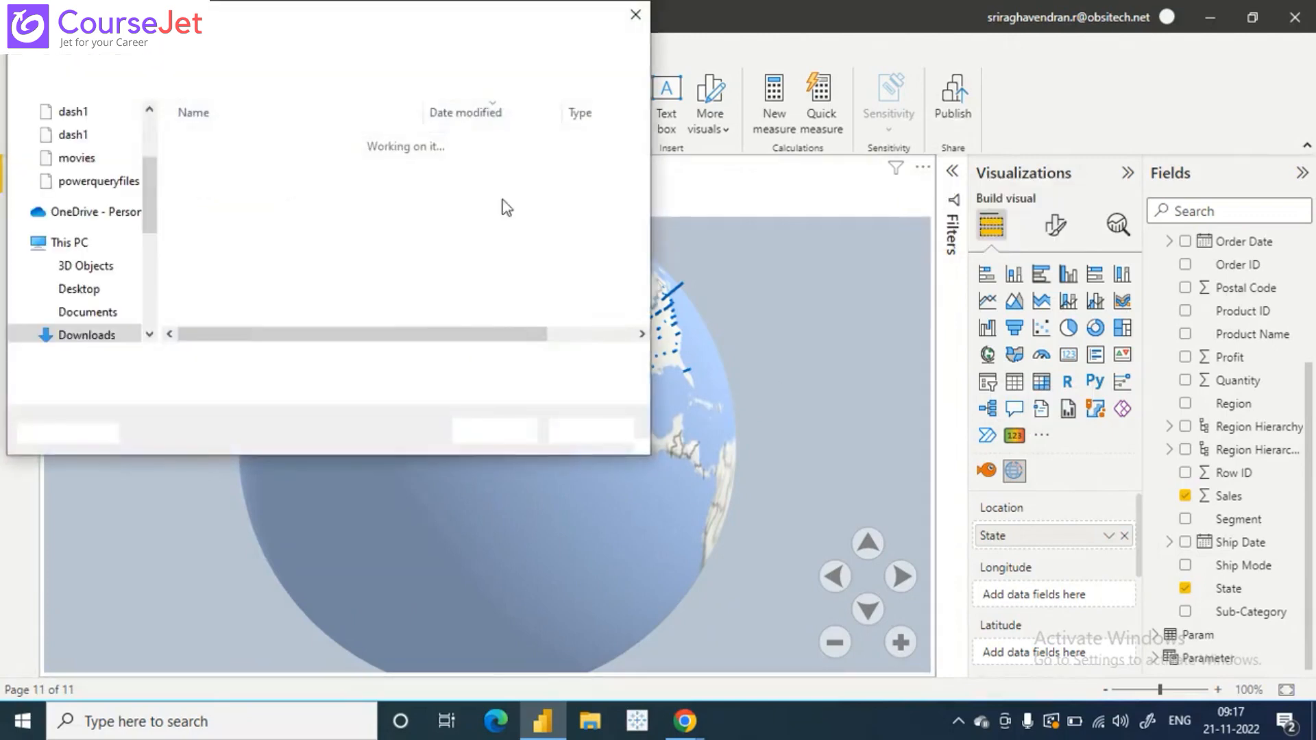
click(635, 14)
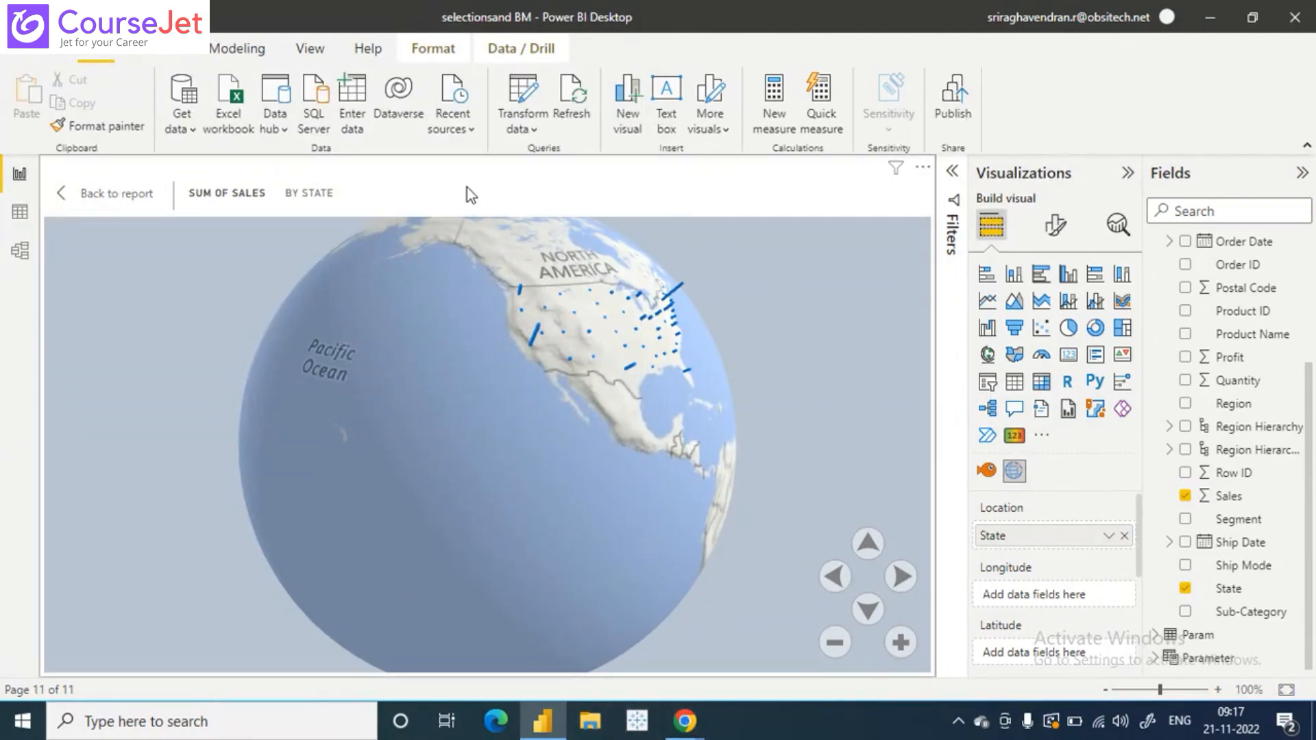
- Switch to File Explorer, find the TASK2 (1) workbook in the Downloads folder and open it in a maximized Excel window
key(super+e)
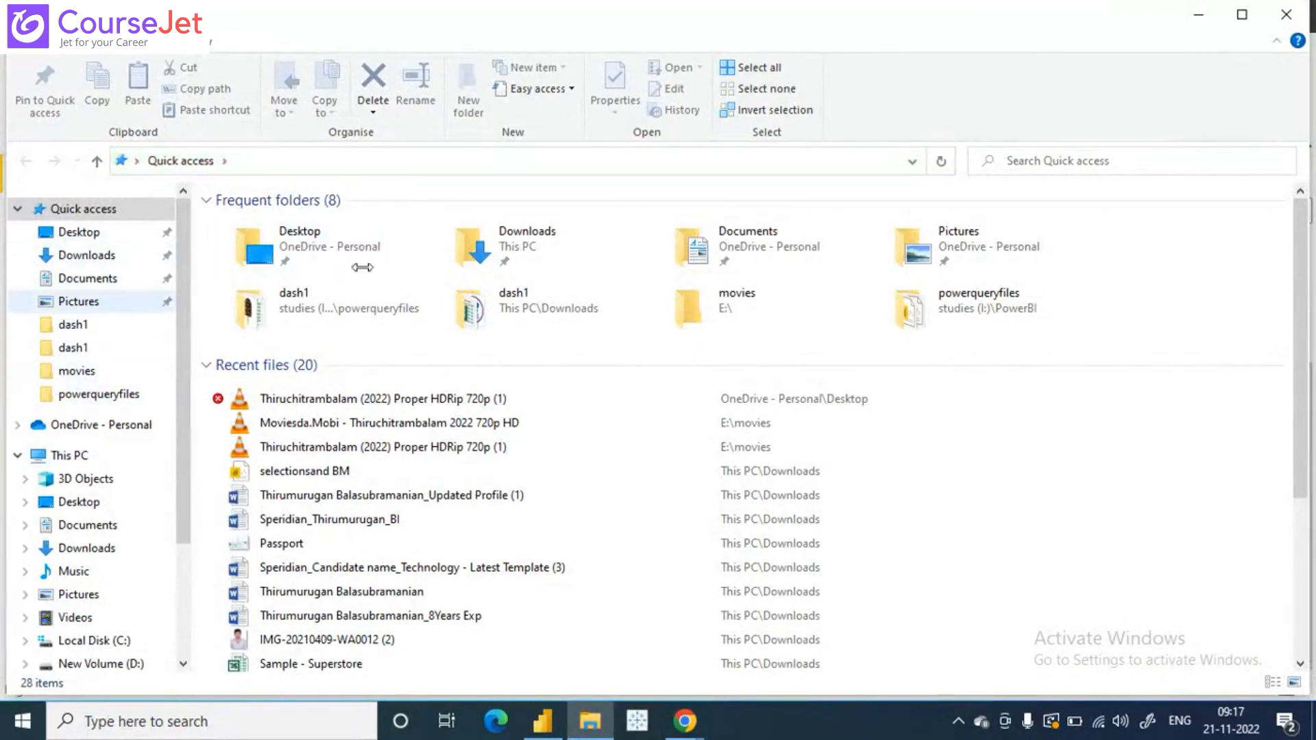
click(105, 256)
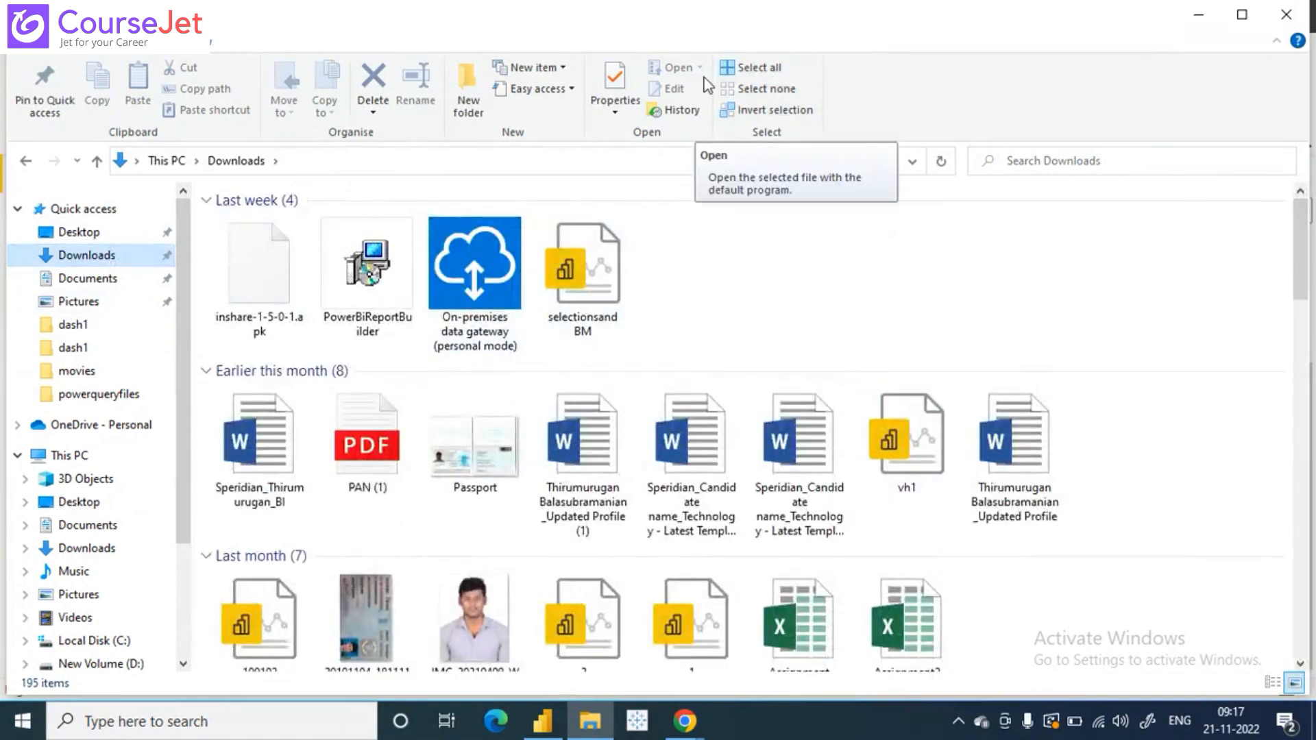
scroll(562, 380, down, 3)
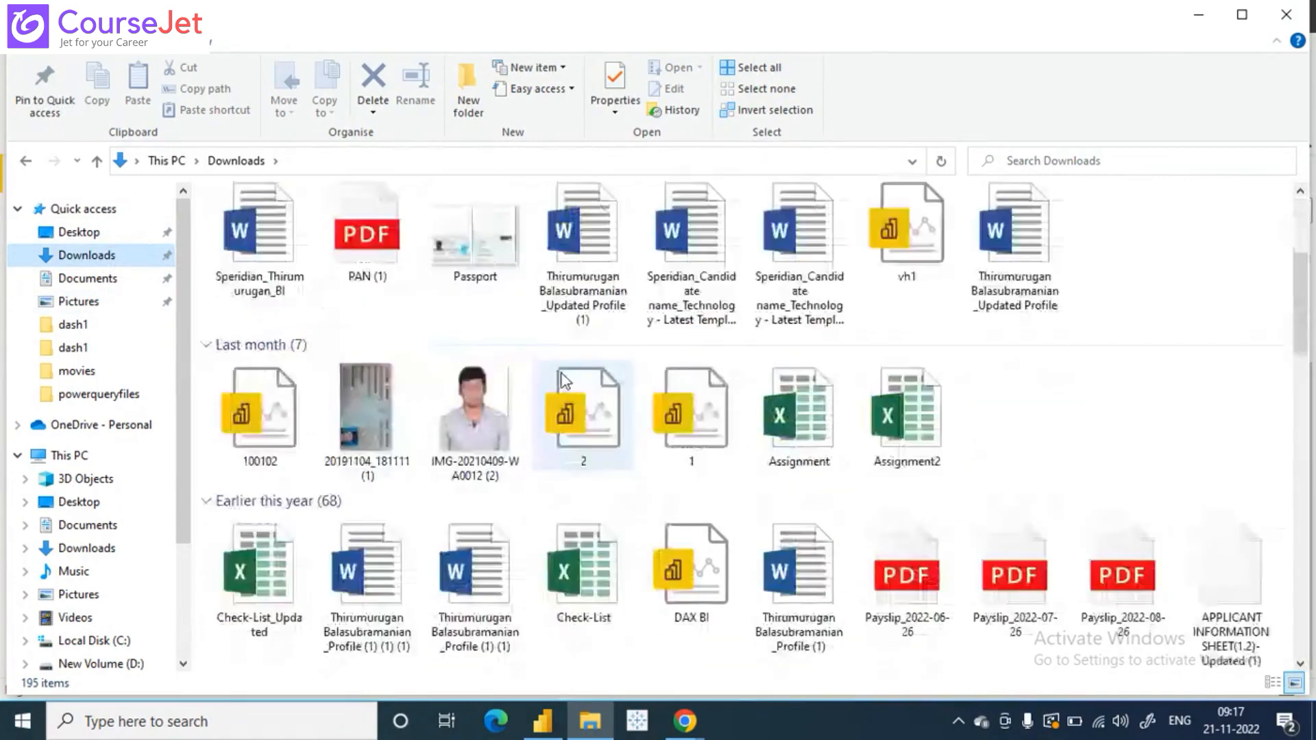
scroll(562, 381, down, 10)
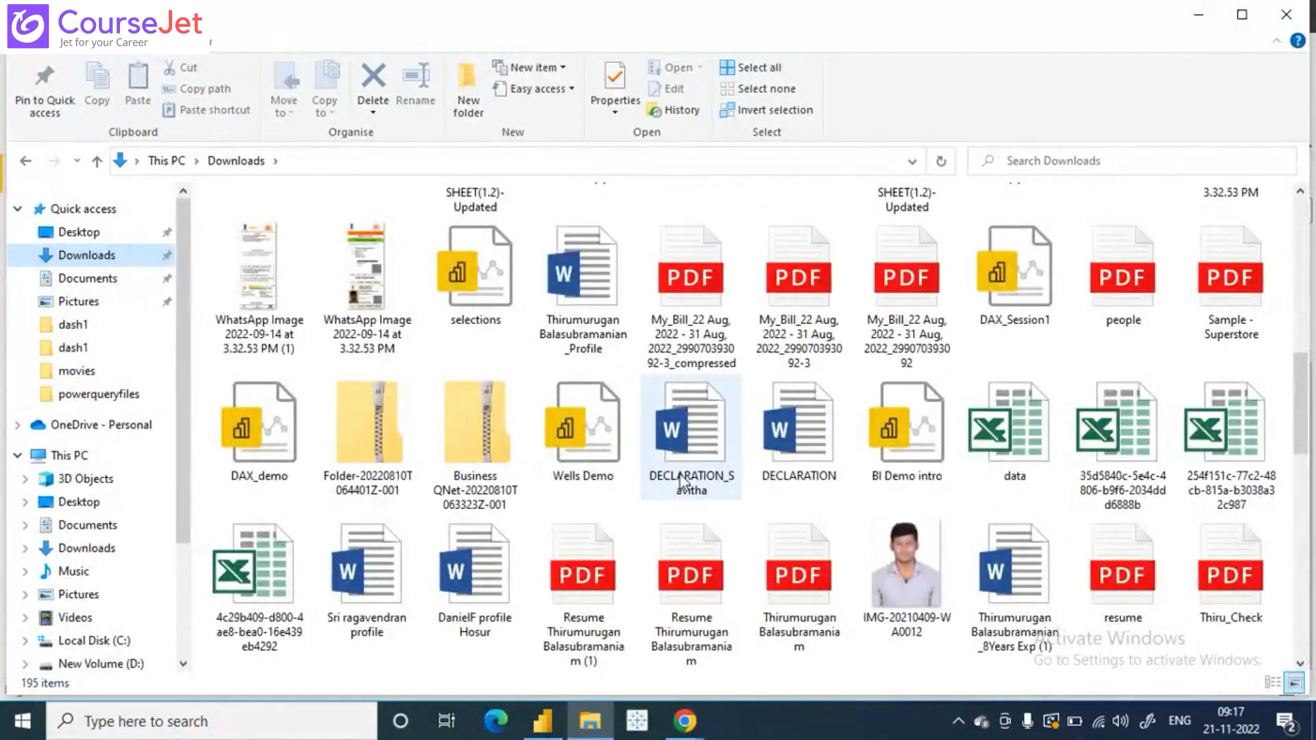
scroll(681, 479, down, 15)
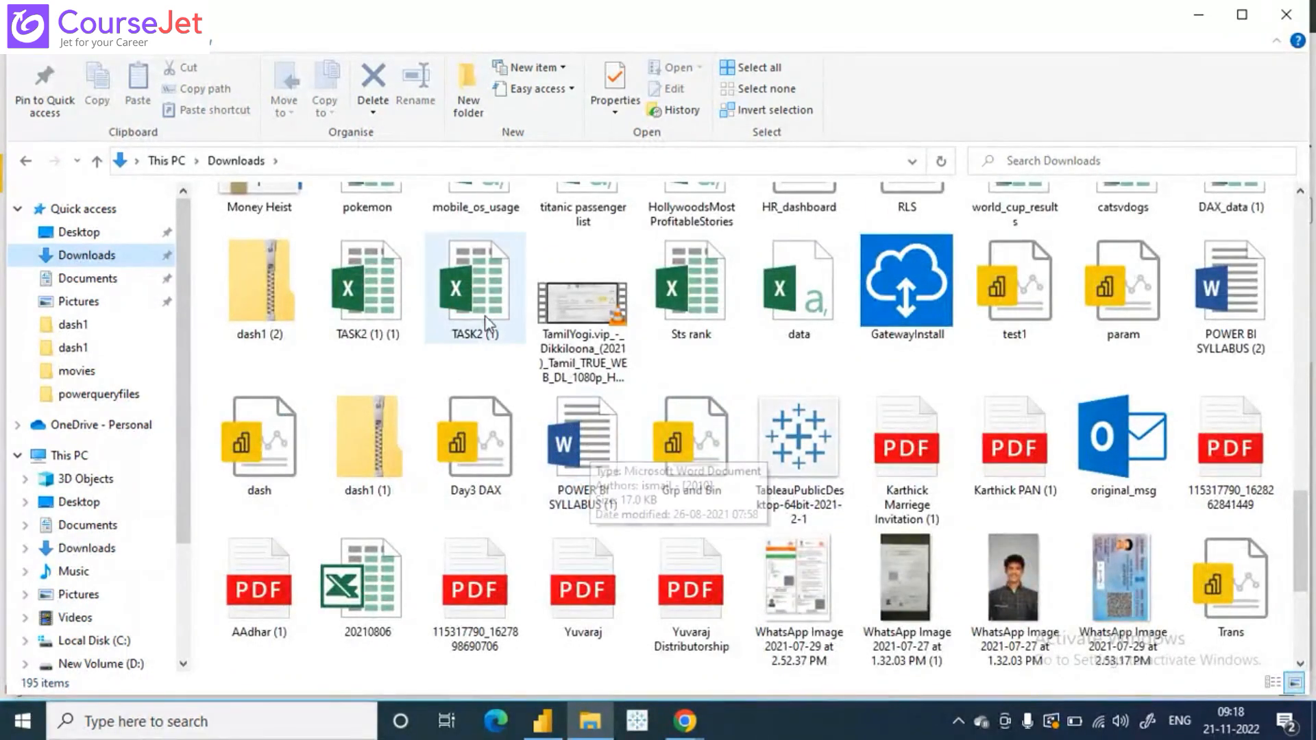
click(475, 277)
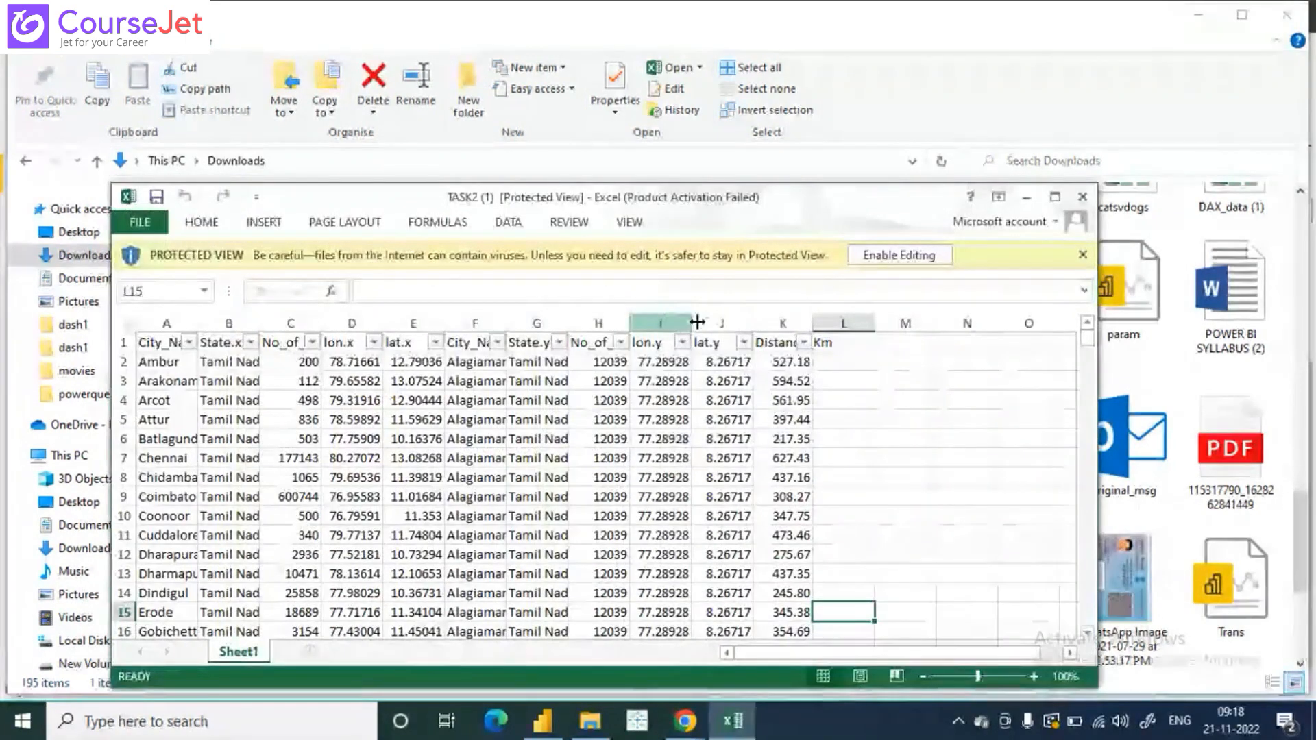
click(1054, 198)
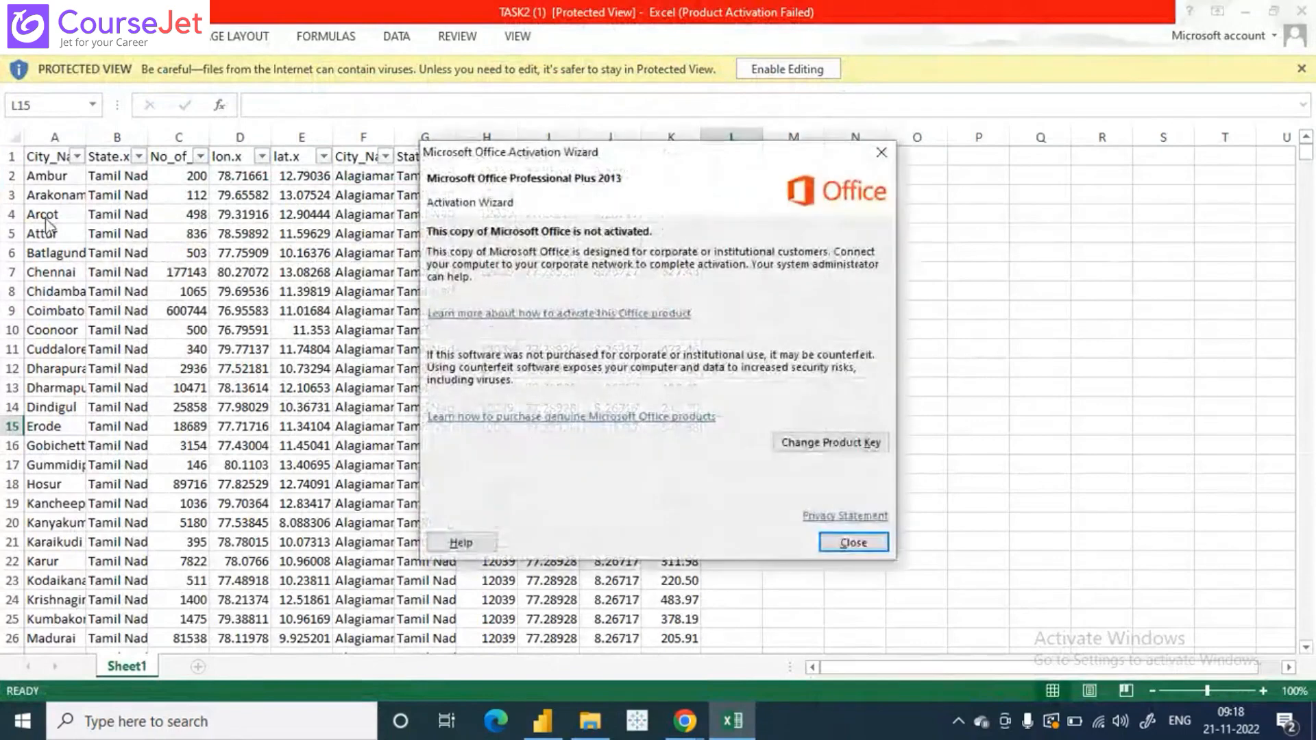
click(854, 545)
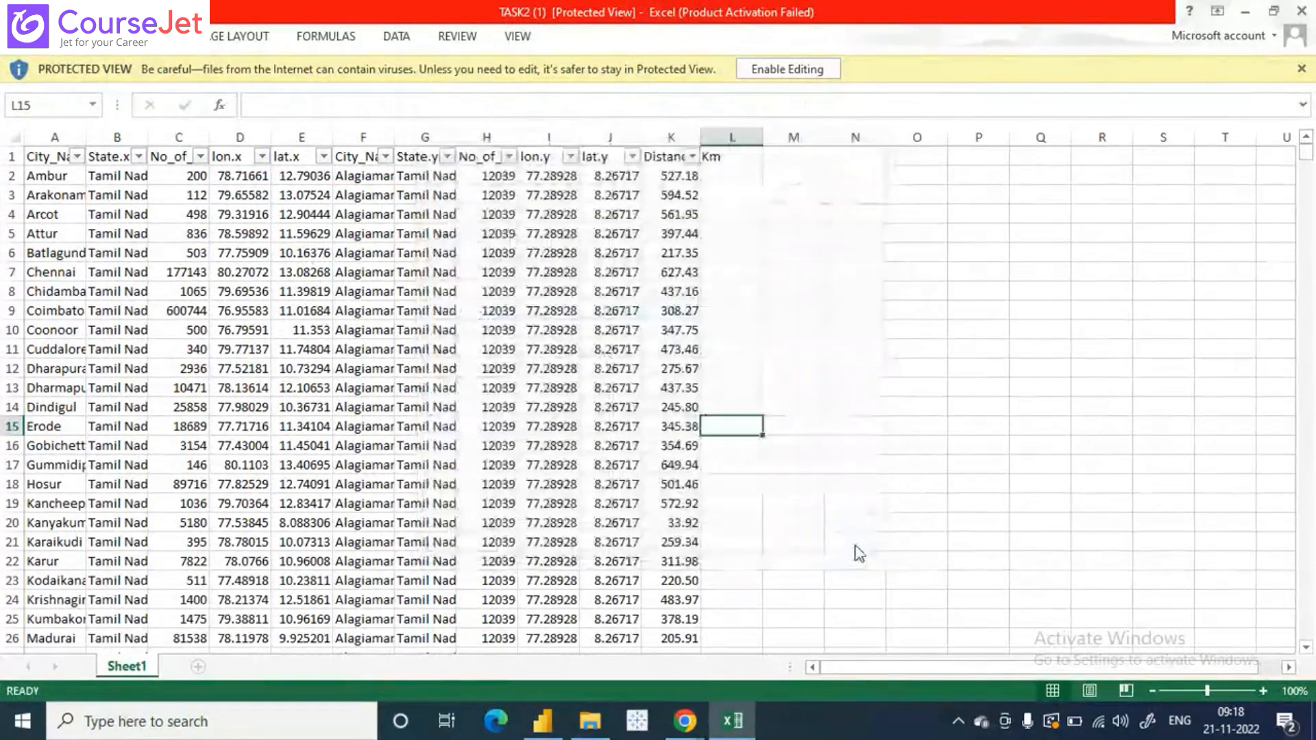
- Auto-fit the widths of the City_Name.x, State.x, City_Name.y, No_of_Boxes_Sold.x, Distance_Km and No_of_Boxes_Sold.y columns to their contents
double_click(92, 137)
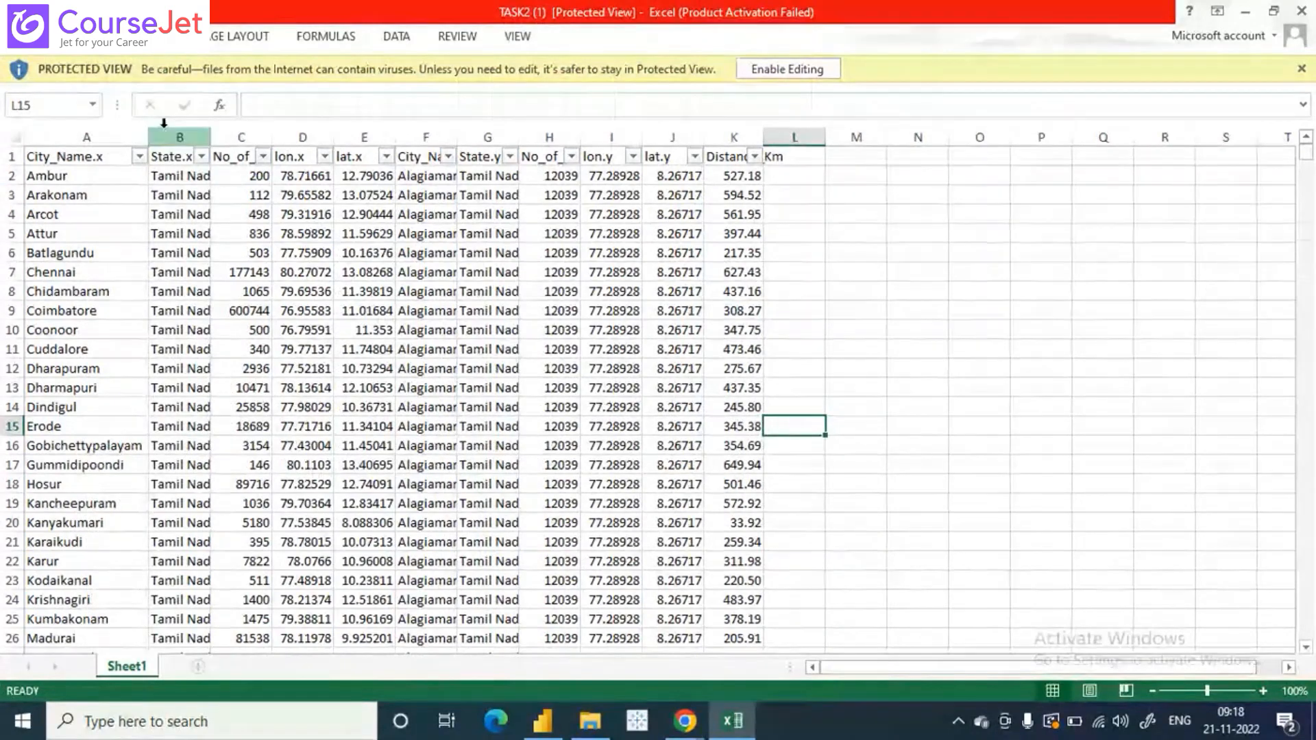
double_click(211, 137)
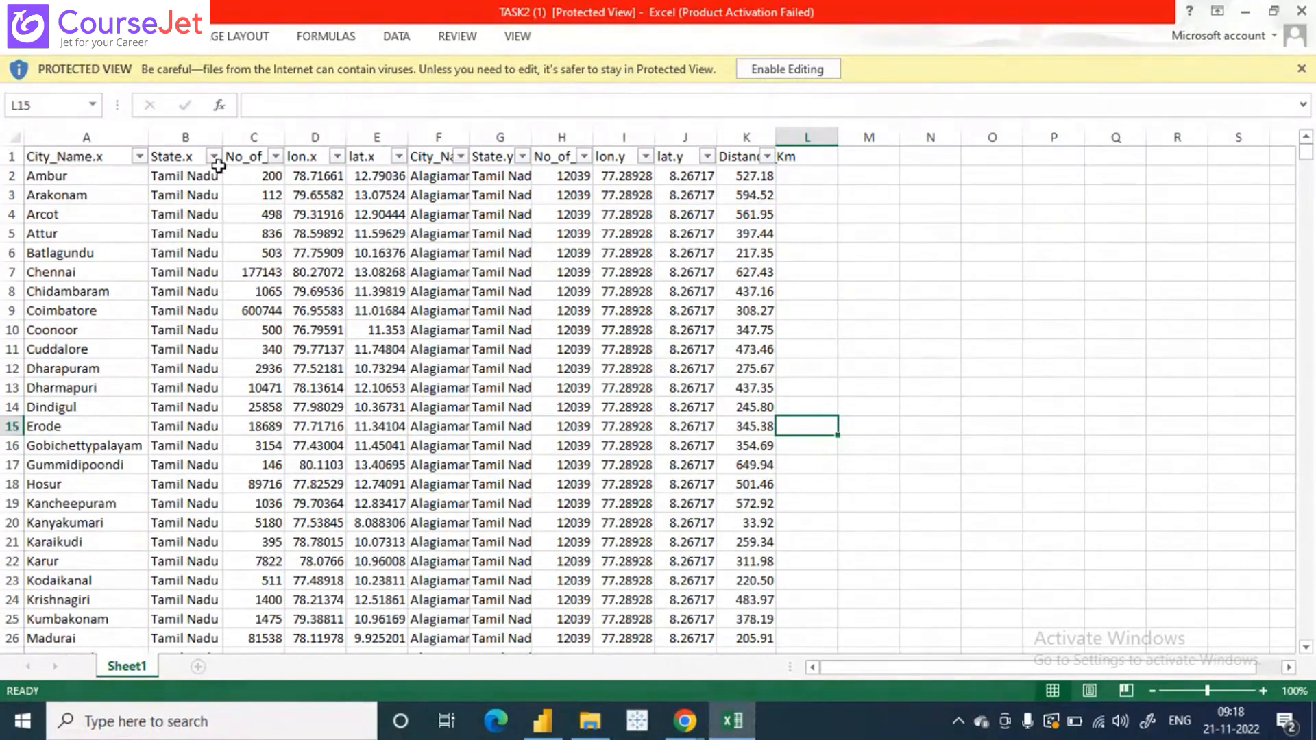
double_click(470, 131)
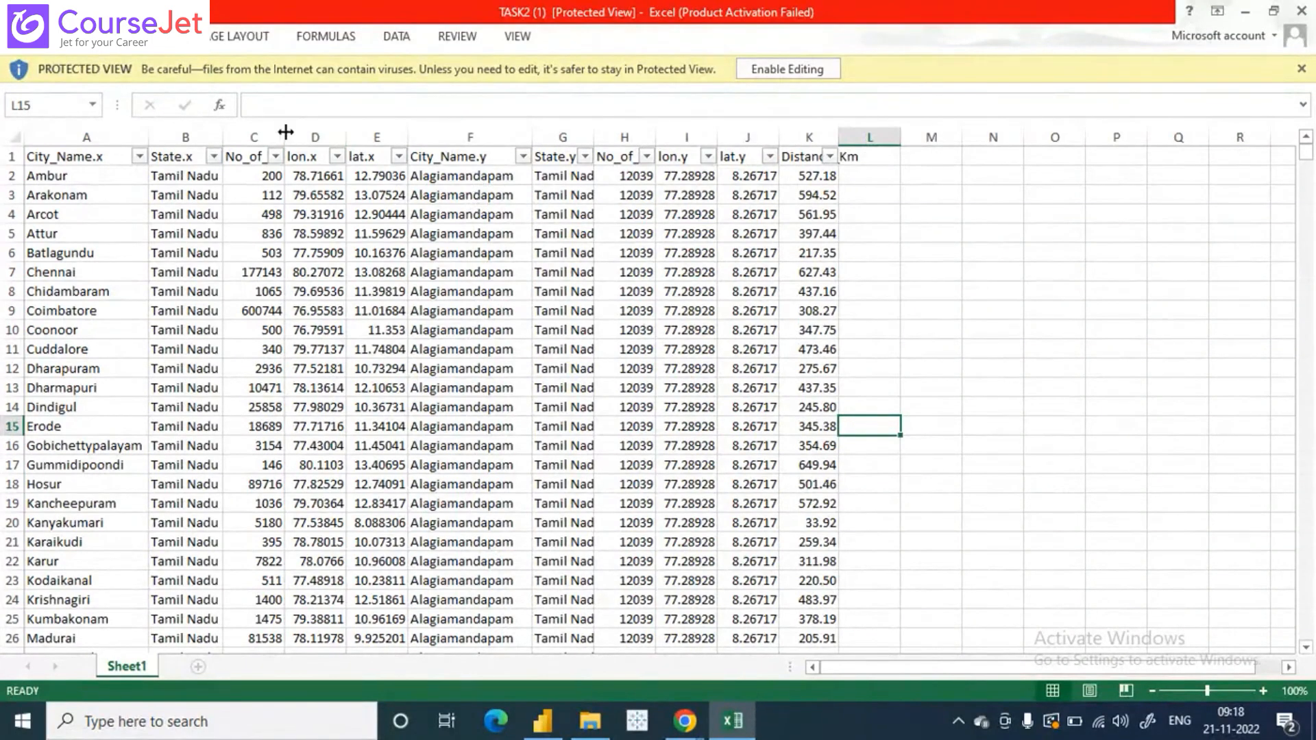
double_click(282, 135)
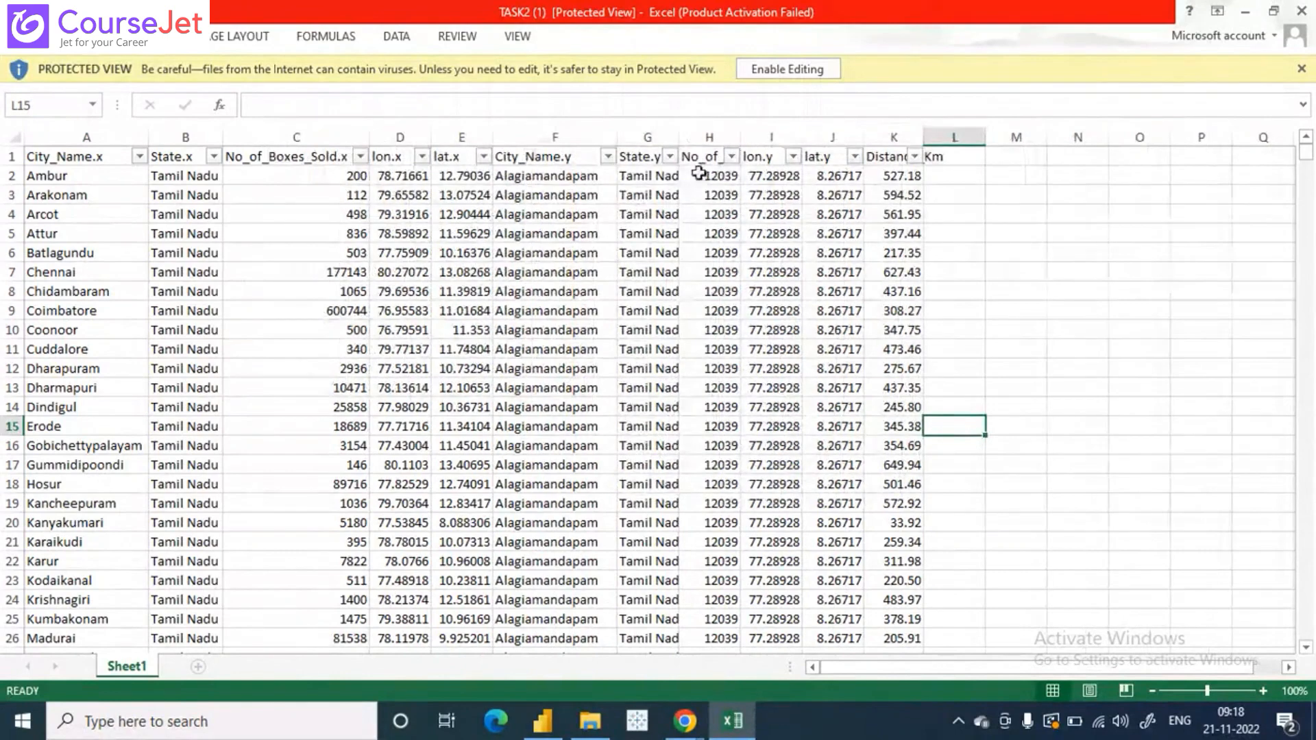
double_click(921, 135)
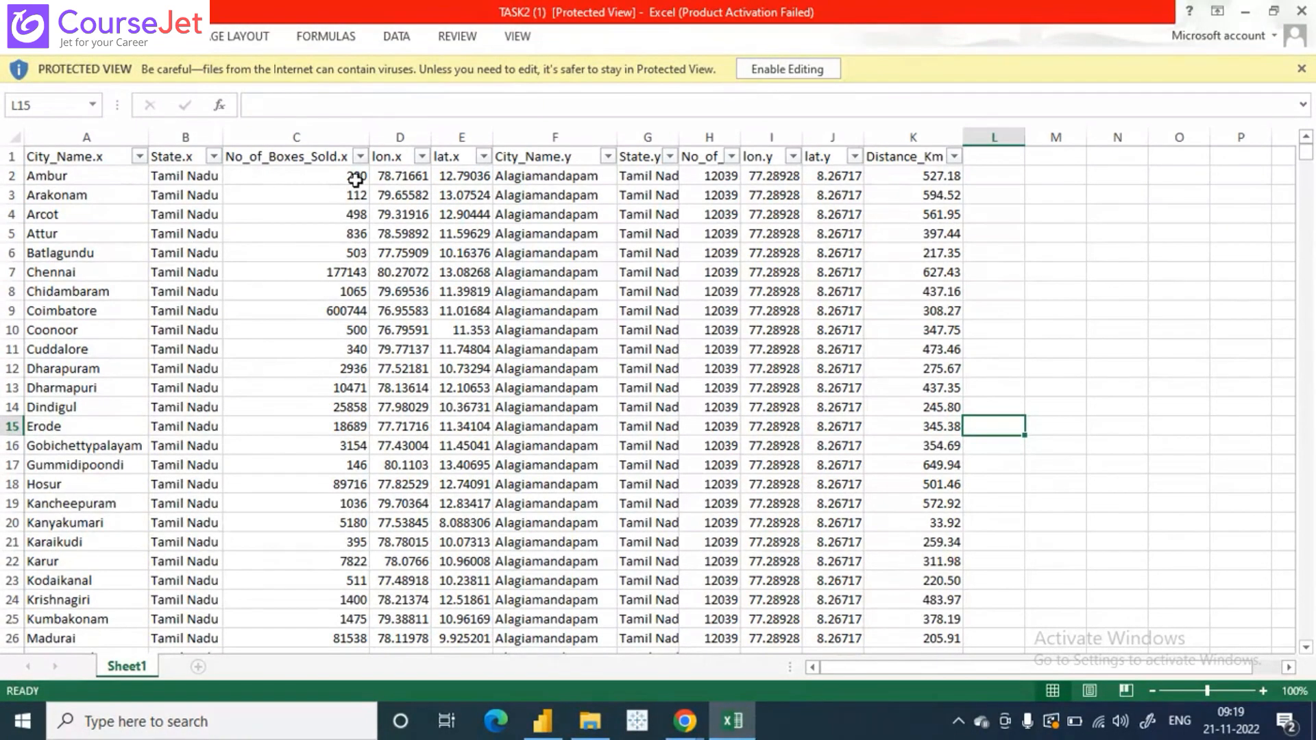
double_click(740, 137)
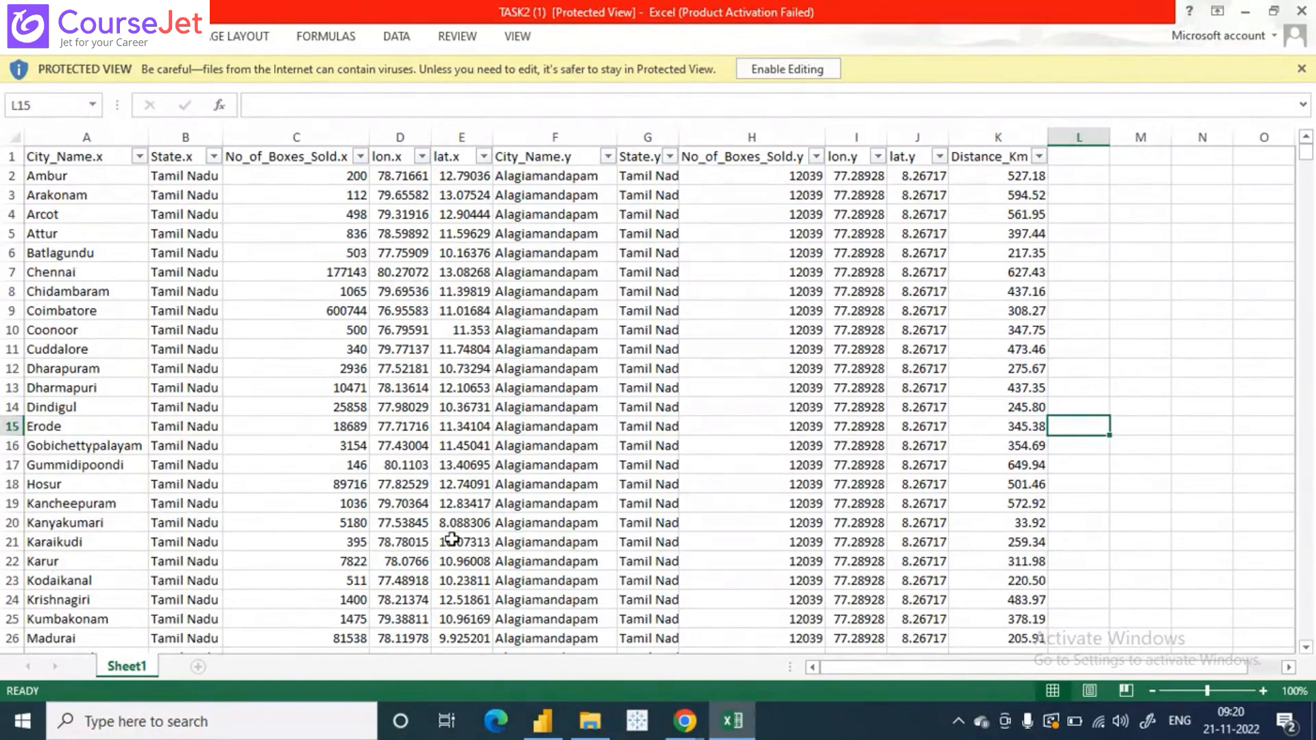
- Select the Kanyakumari cell and look through the city, coordinate and distance rows of the sheet, returning to the first row
click(86, 524)
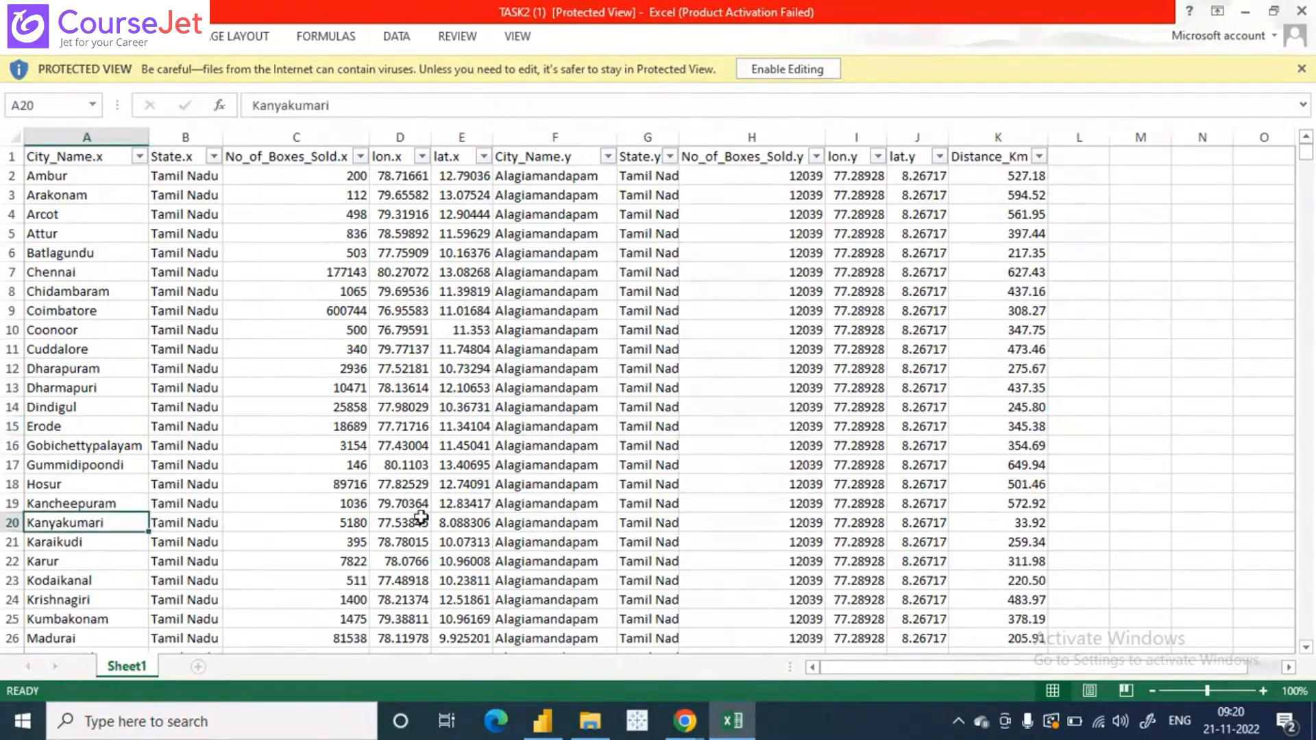
scroll(420, 517, down, 20)
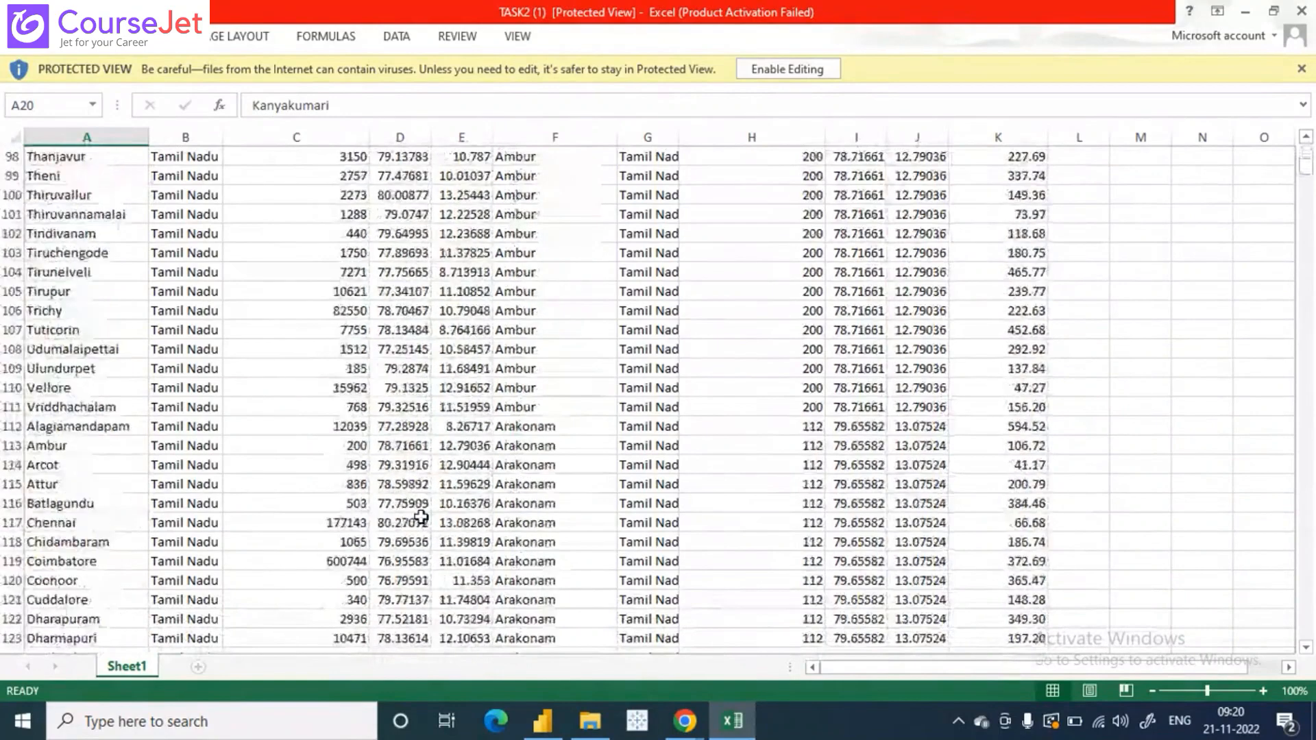
scroll(421, 518, down, 7)
scroll(421, 518, down, 3)
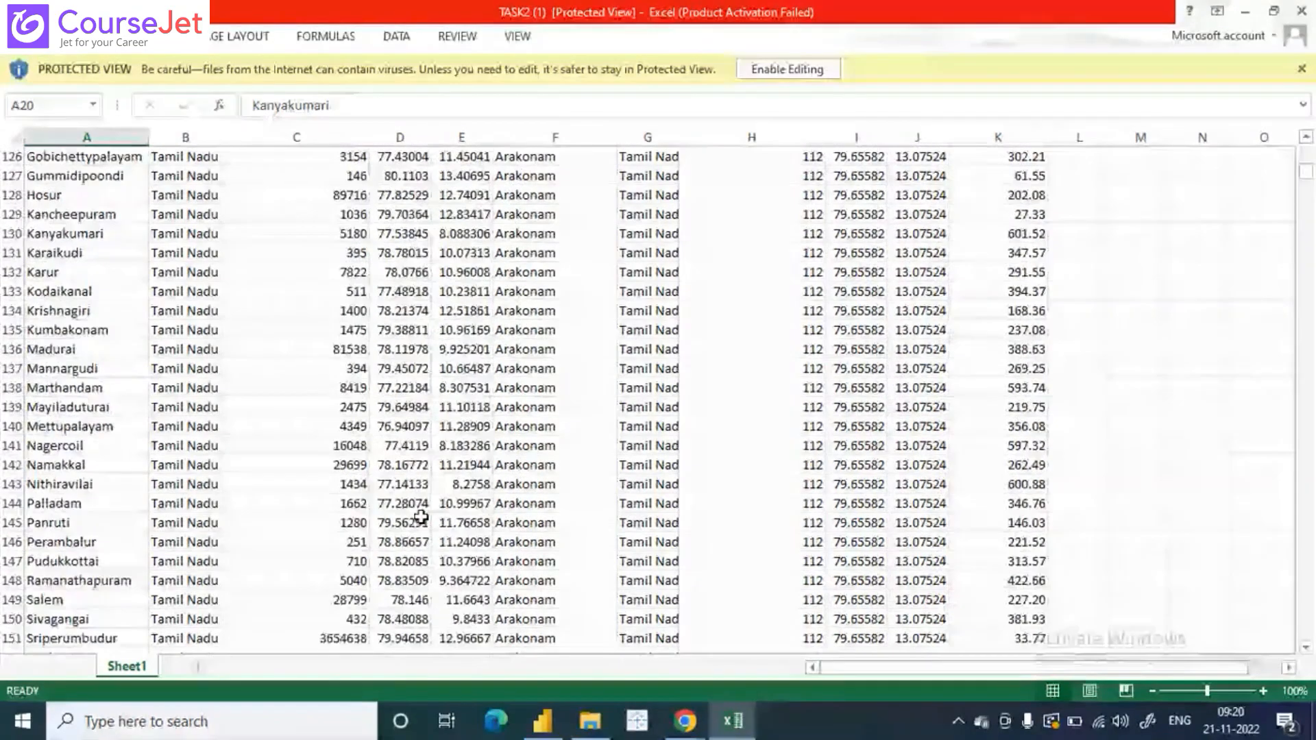
scroll(421, 517, up, 17)
scroll(421, 517, up, 20)
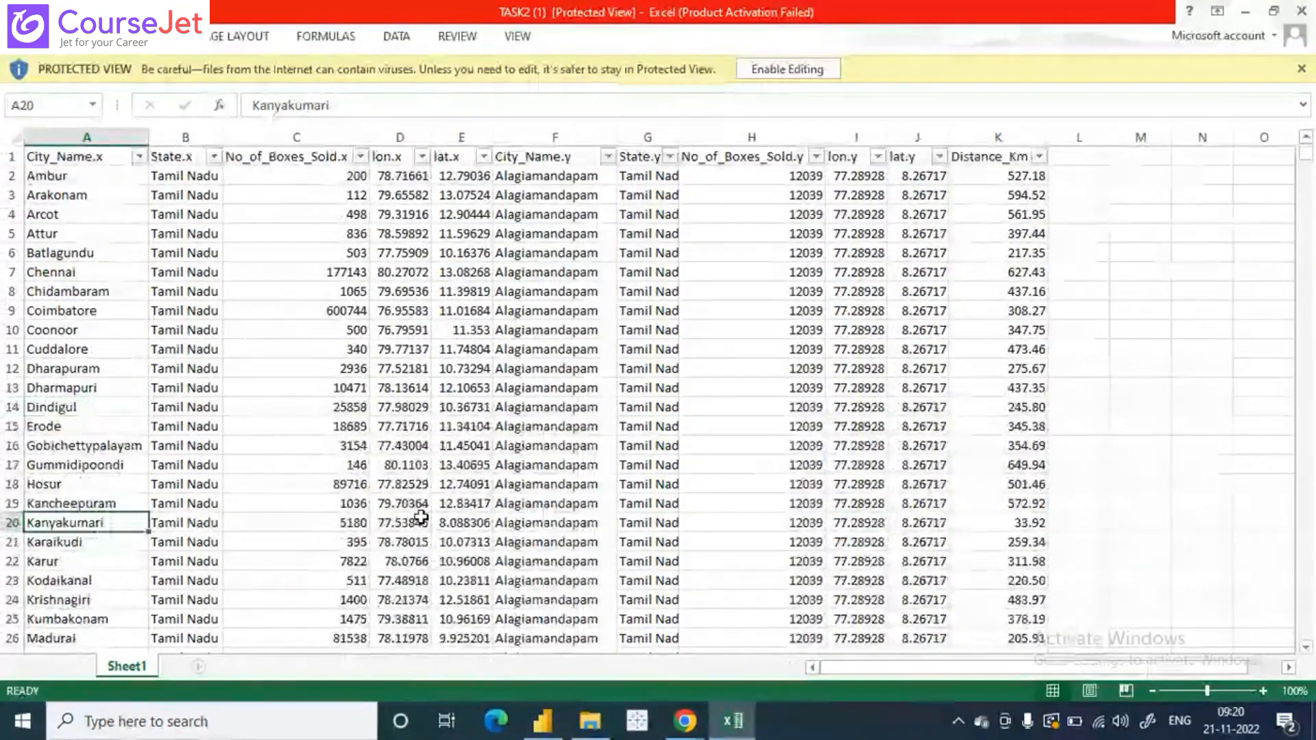
scroll(421, 517, down, 20)
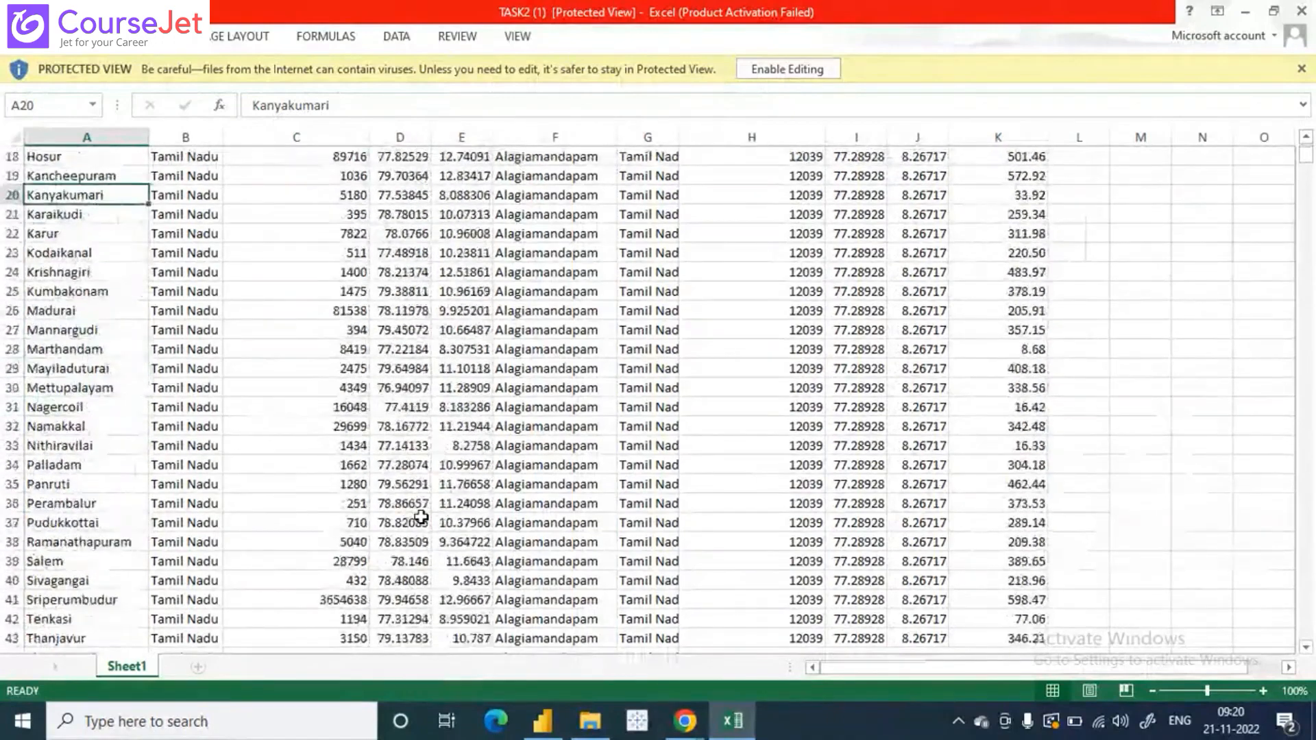
scroll(420, 517, down, 10)
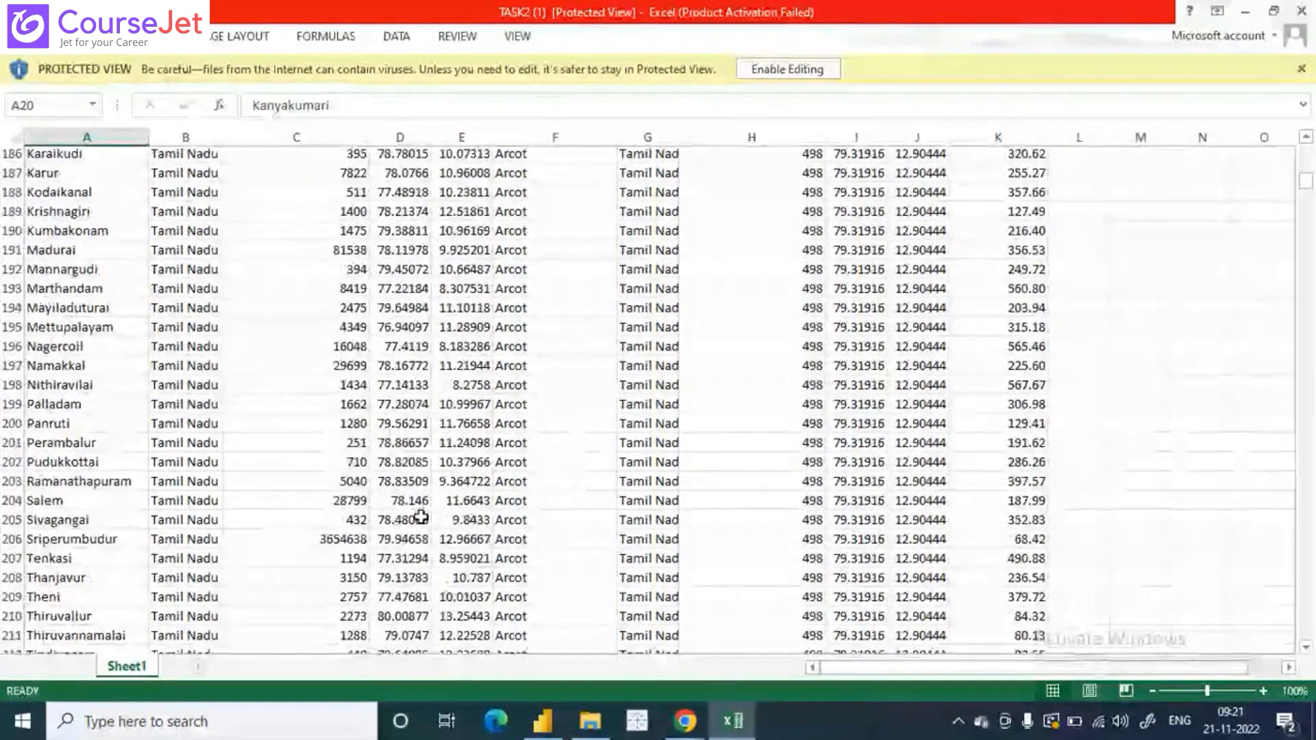
scroll(421, 518, down, 20)
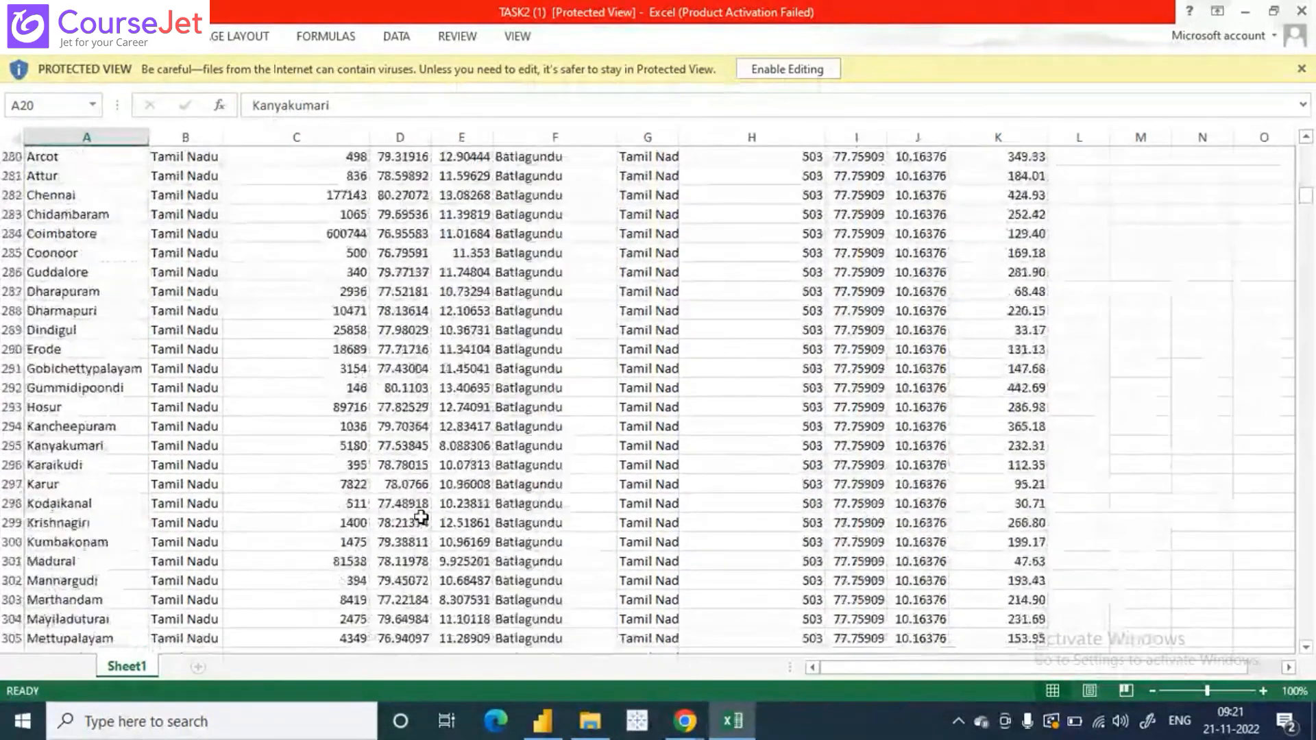
scroll(420, 517, up, 20)
scroll(420, 518, up, 20)
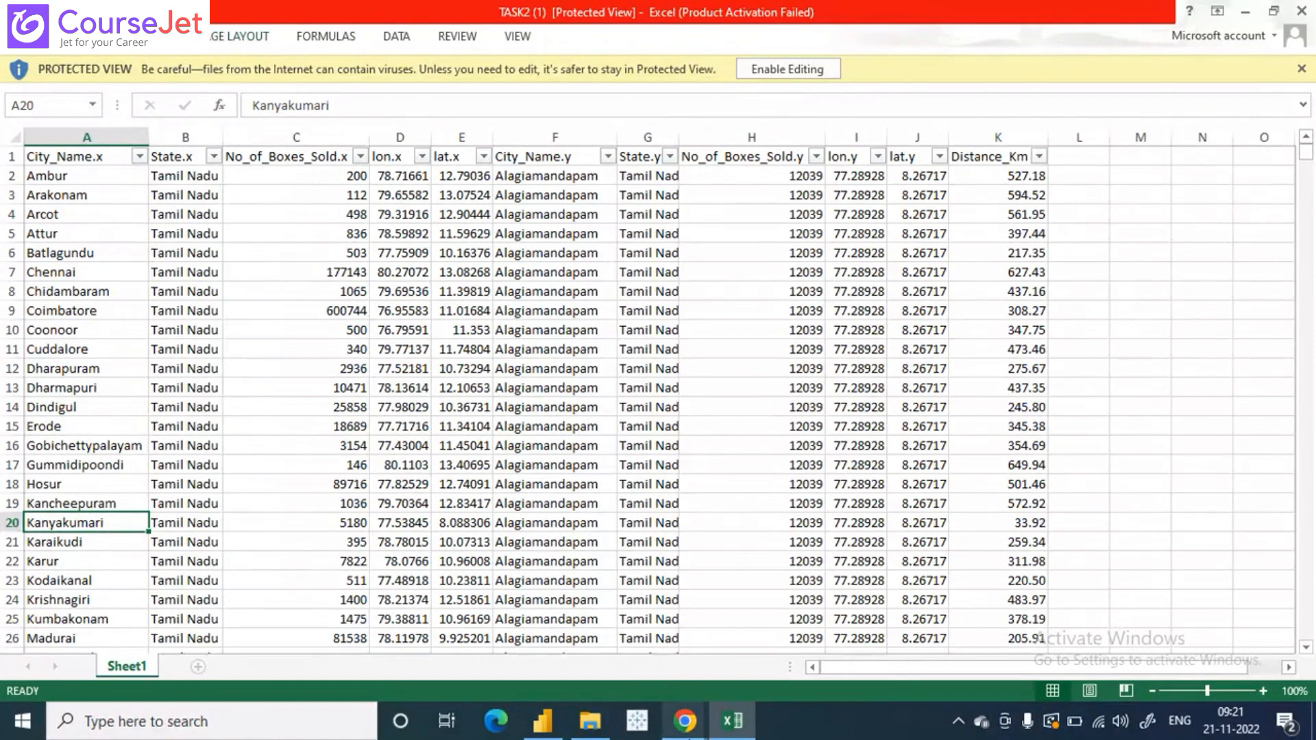
click(684, 721)
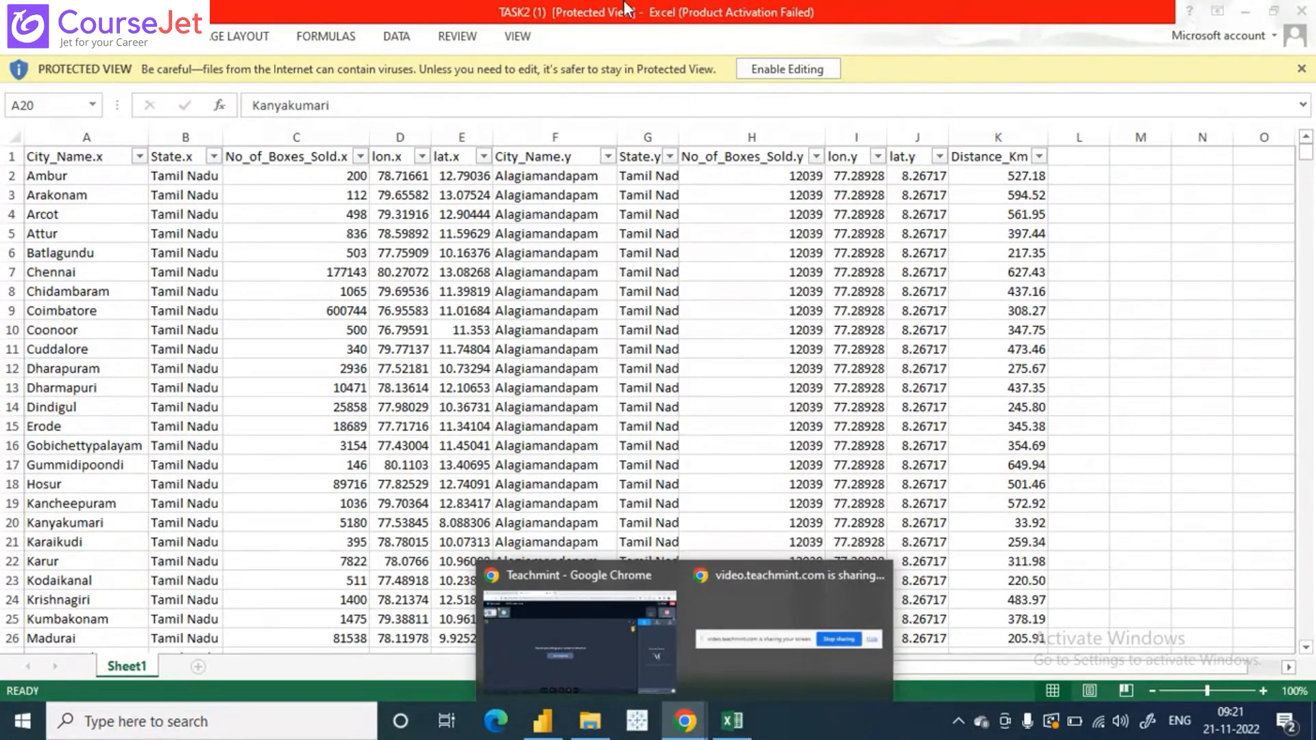
click(659, 16)
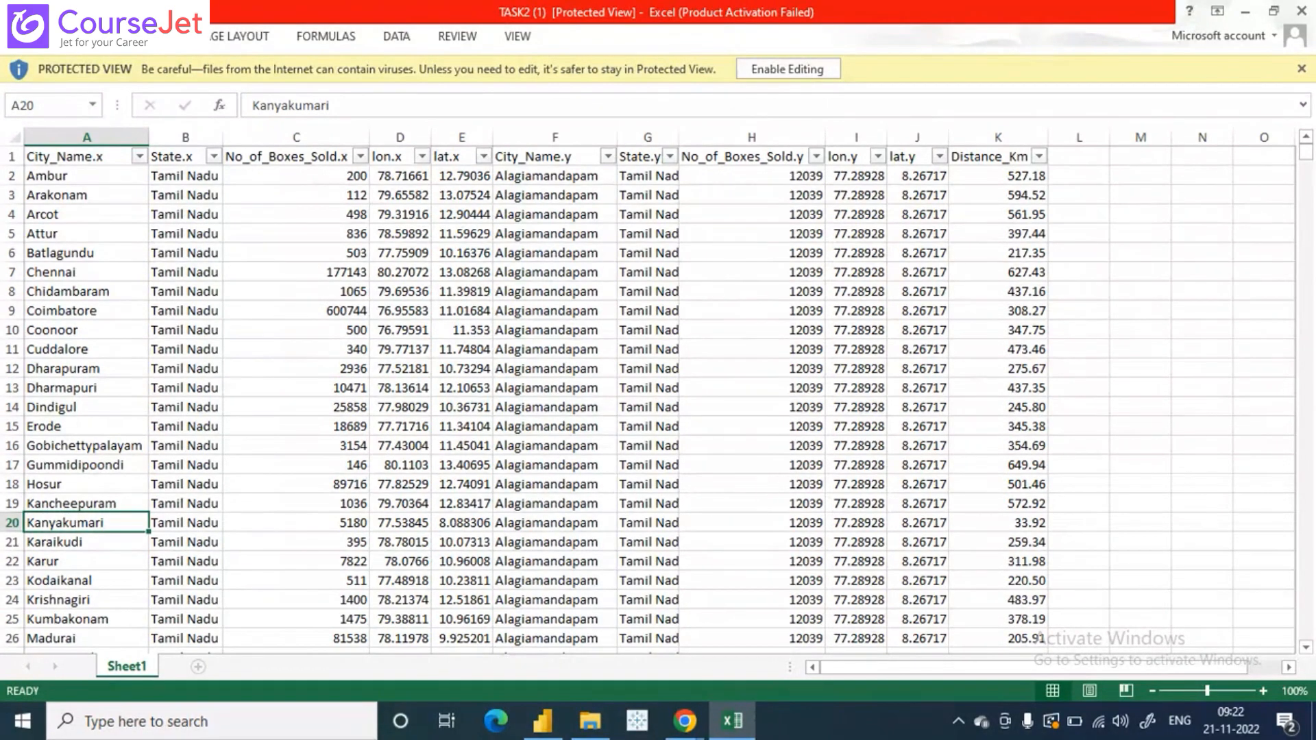
click(695, 723)
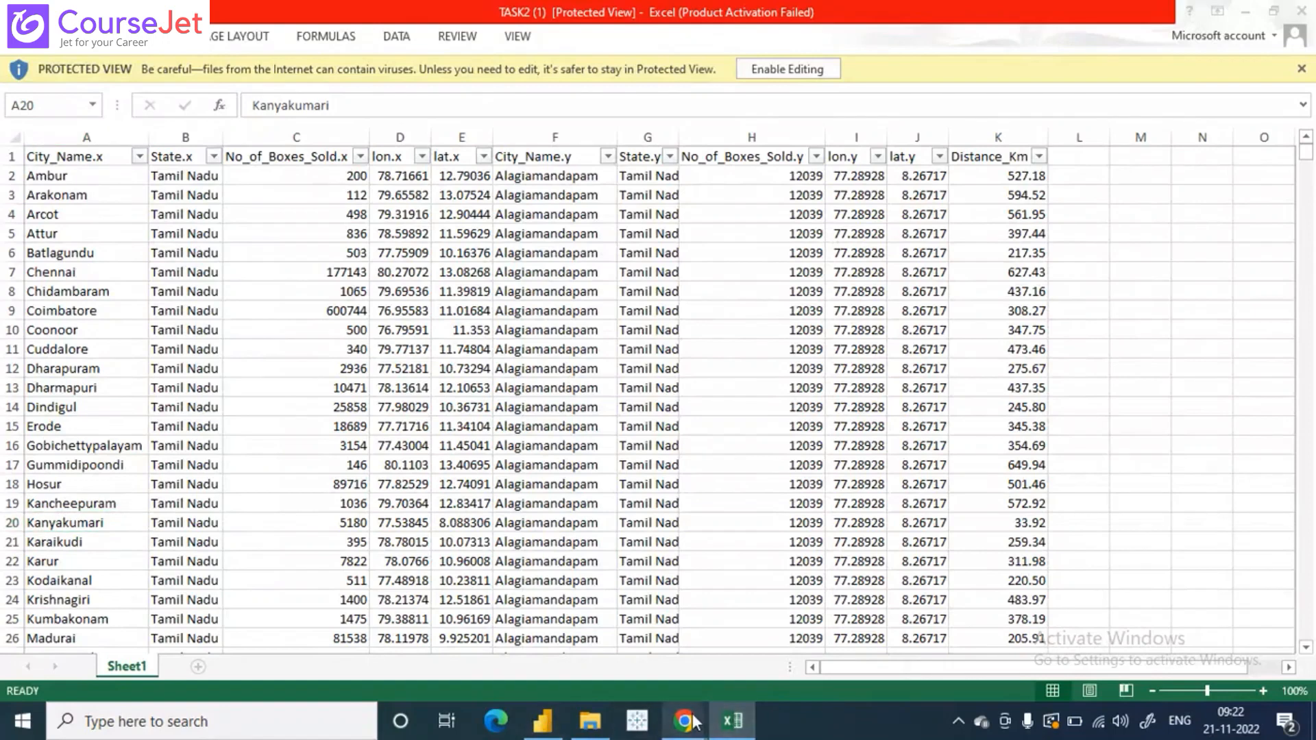
click(664, 617)
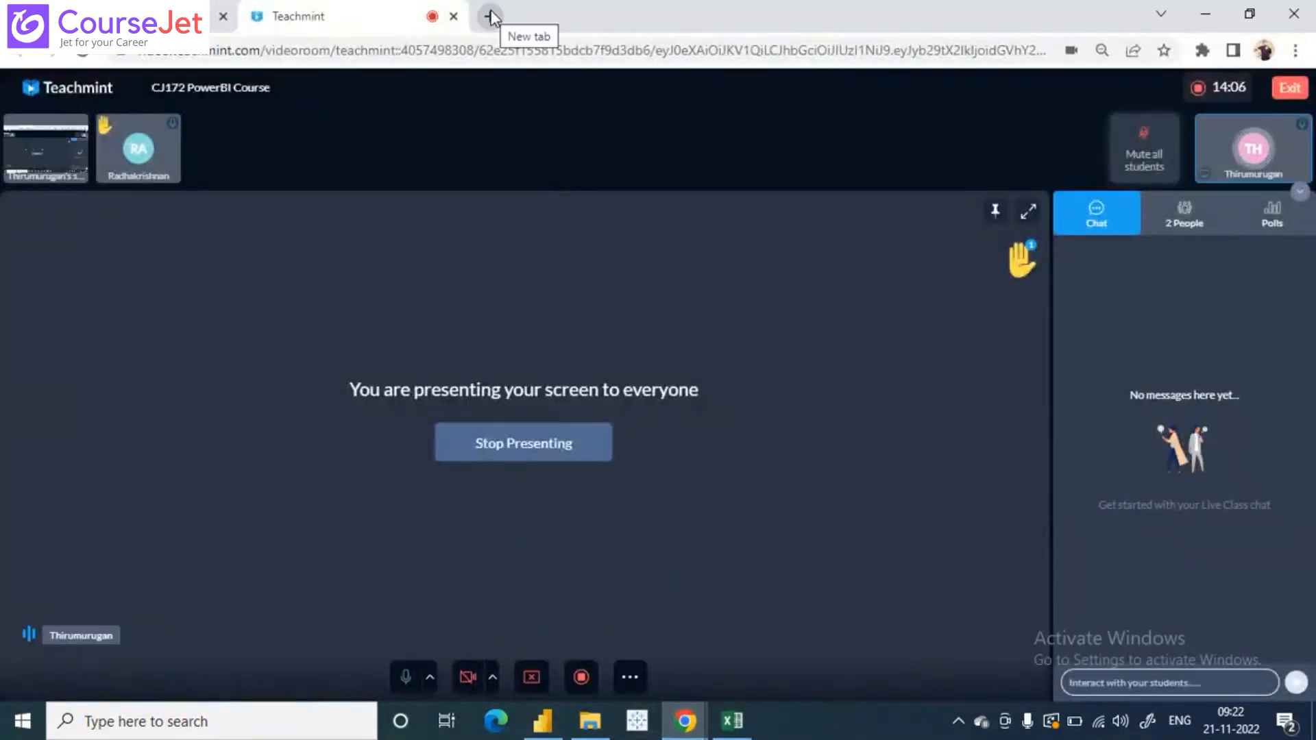
click(733, 723)
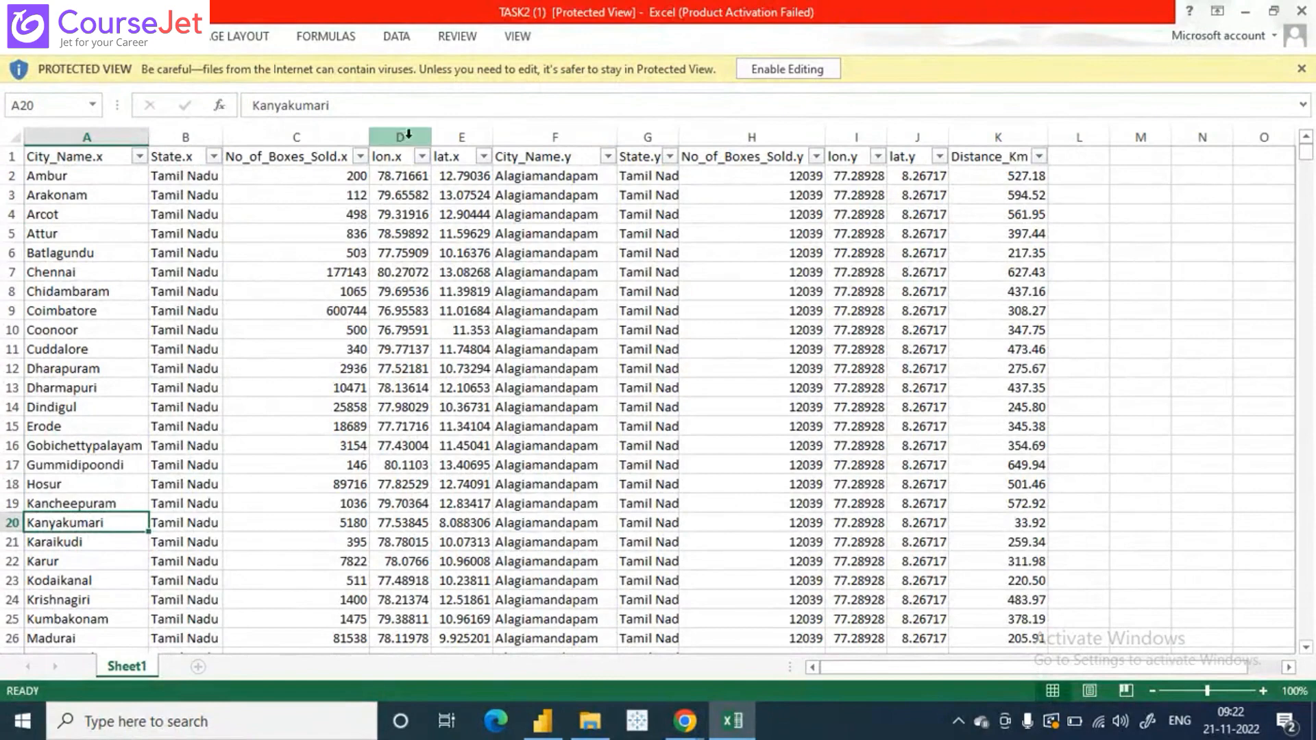
- Auto-fit the width of the lon.x column to show its longitude values in full
double_click(430, 135)
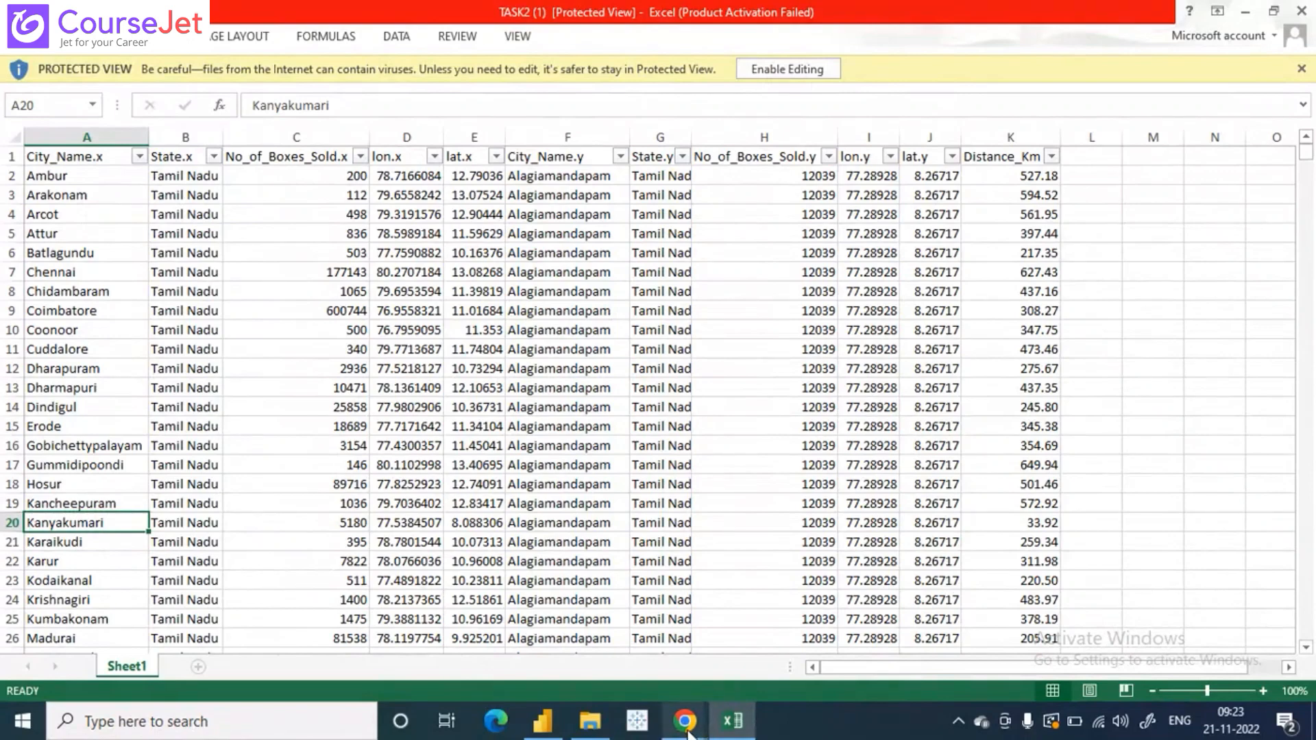
- Switch to the Chrome window with the online class and open Gmail in a new tab
mouse_move(688, 732)
click(588, 599)
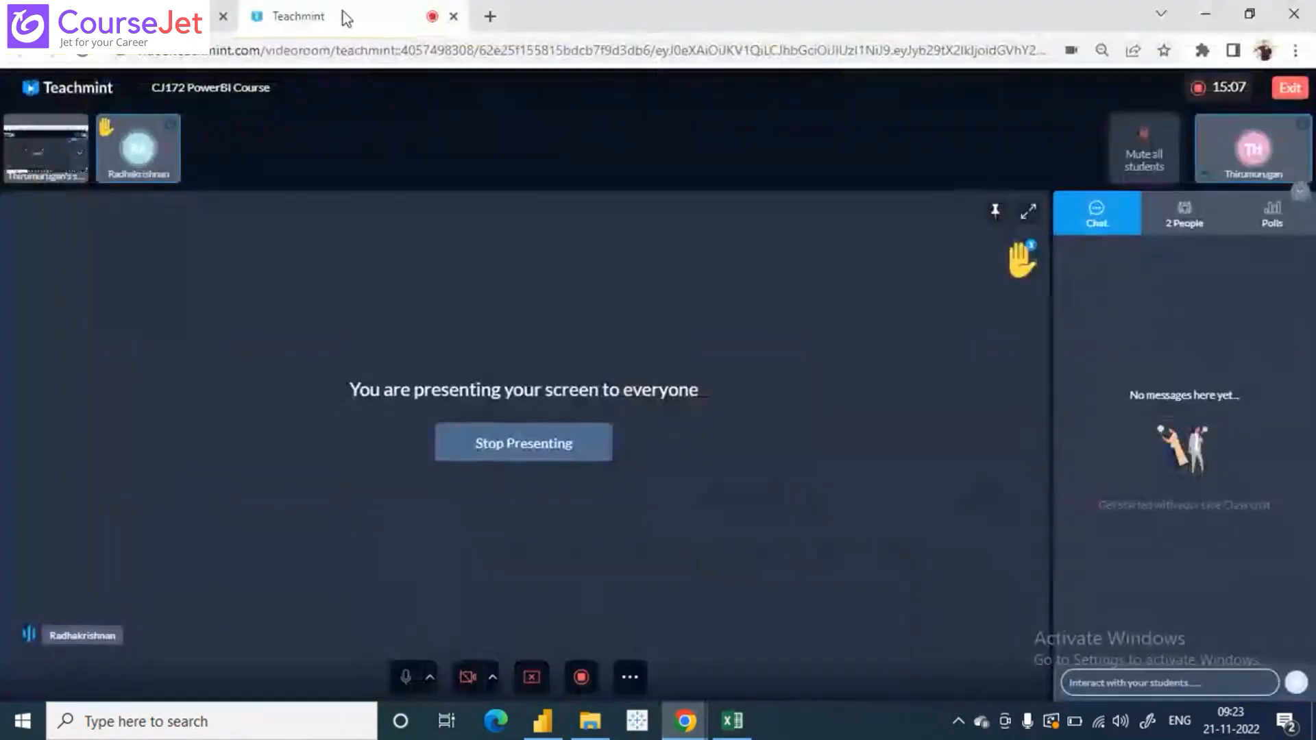
click(487, 16)
click(517, 55)
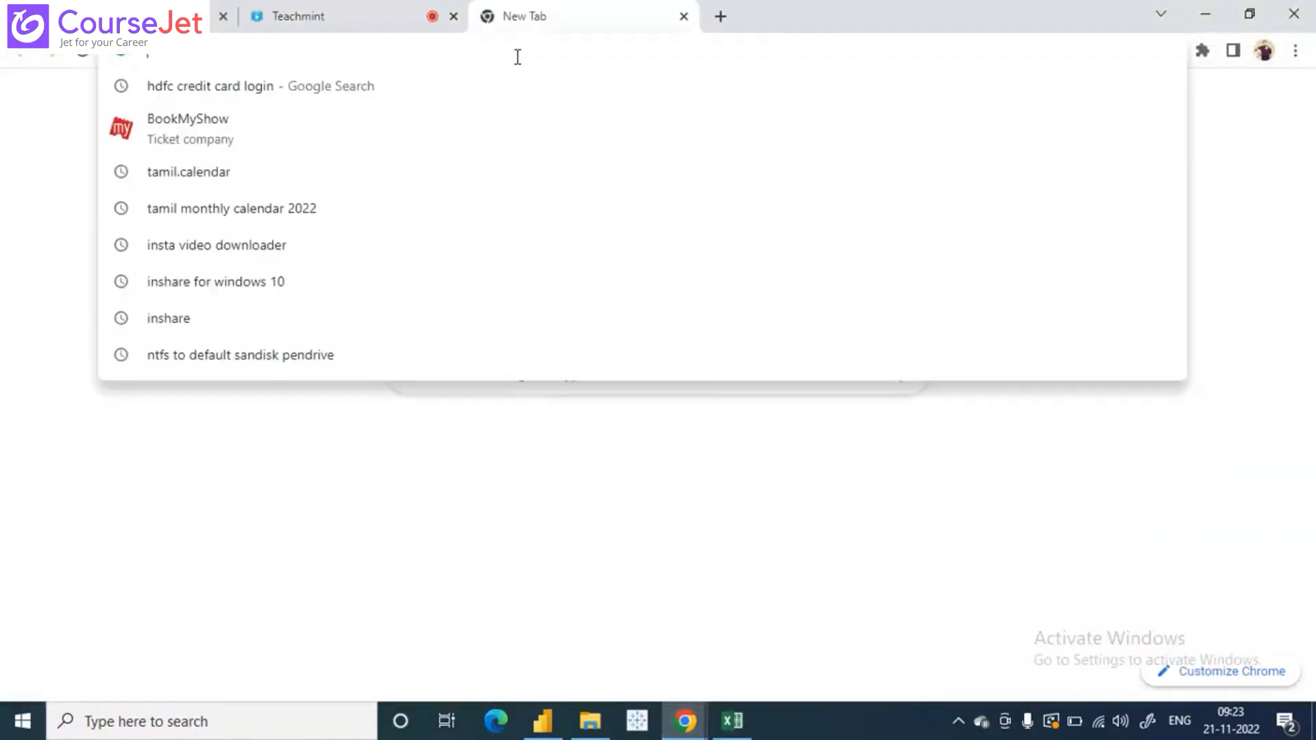
click(1193, 283)
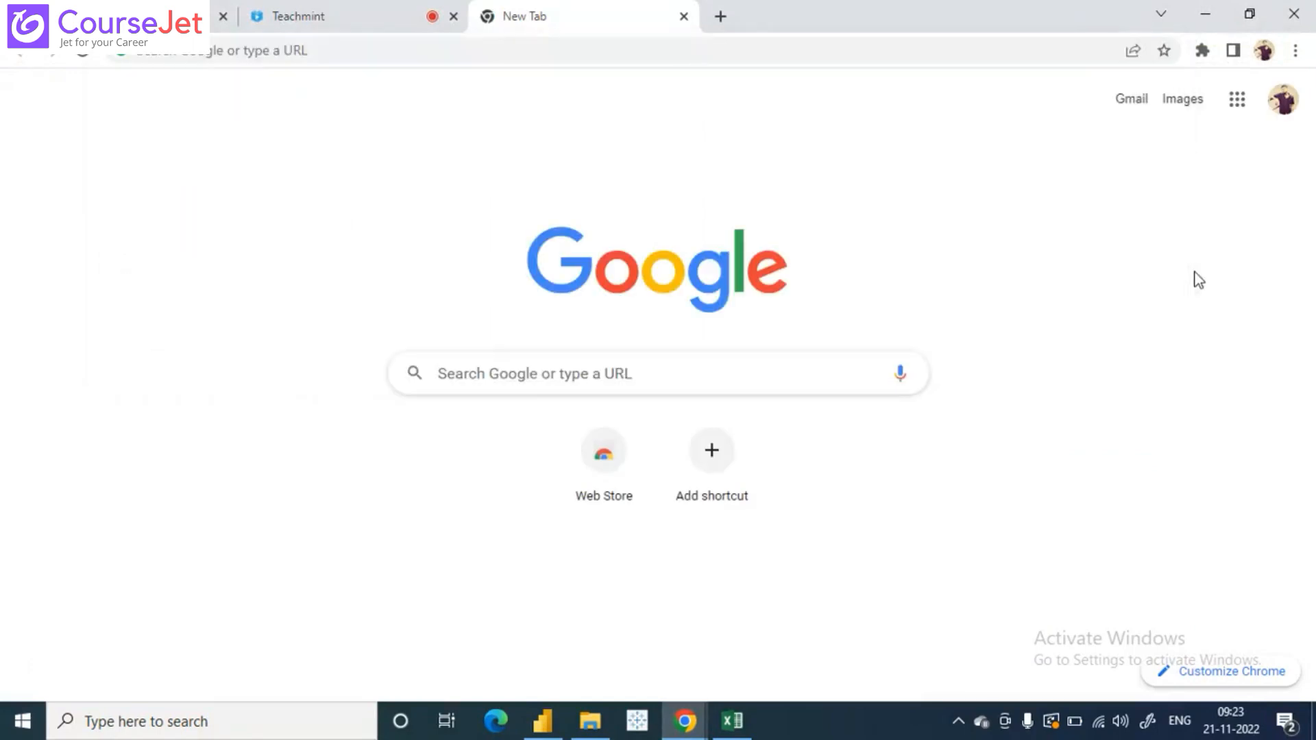
click(1130, 100)
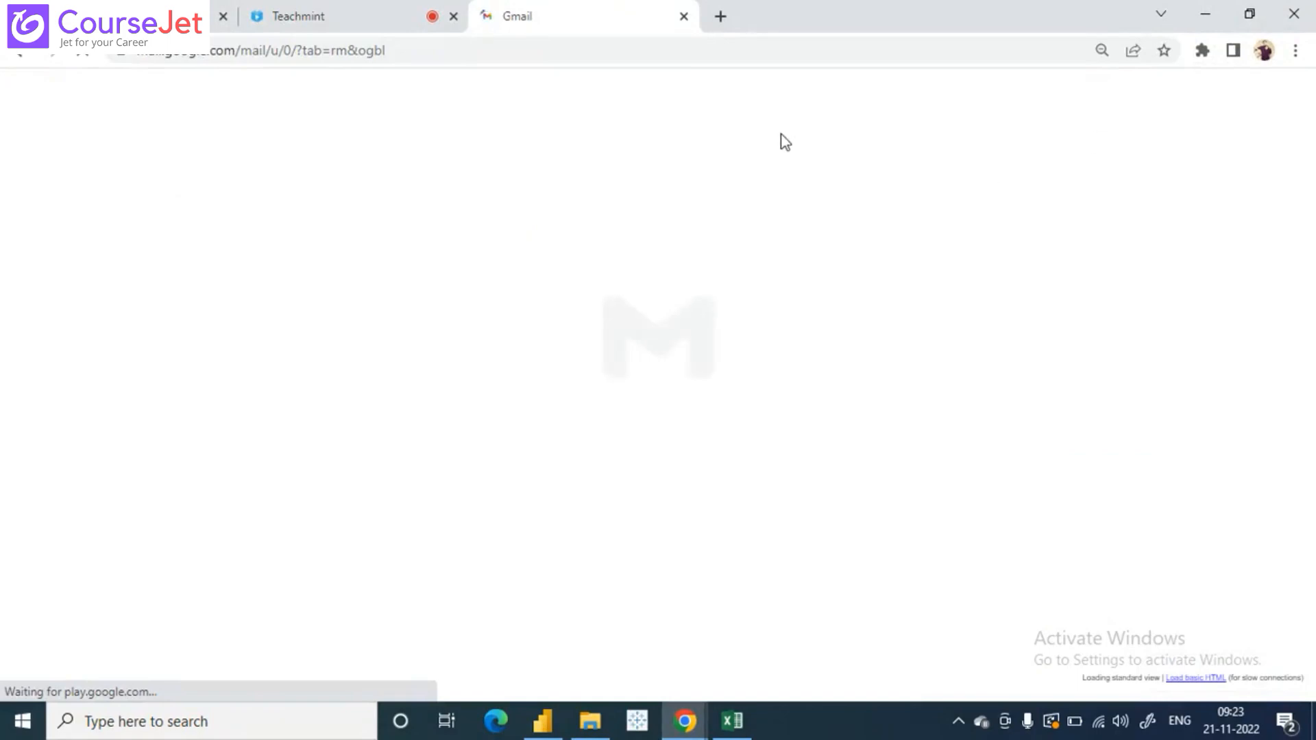